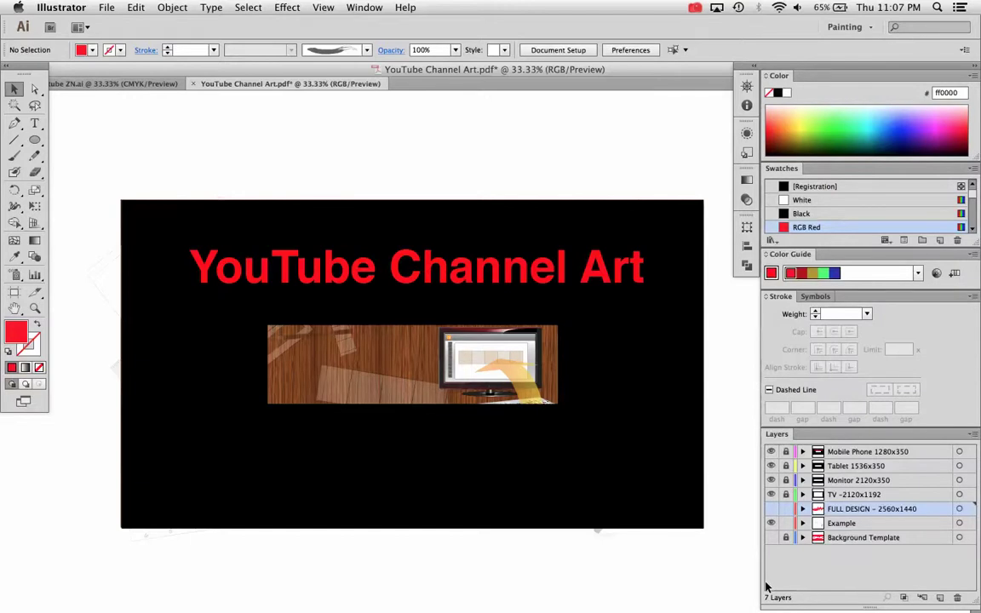
# Switch from Illustrator to Firefox to view the ZNGraphicDesign YouTube channel page
pyautogui.hotkey('ctrl', 'Right')
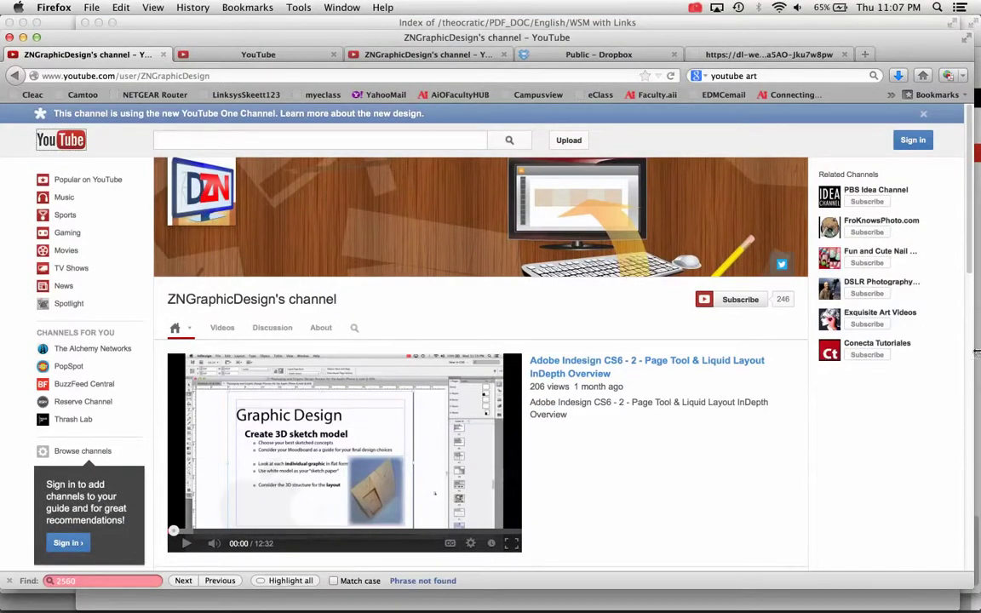
# Narrow the Firefox window to preview the banner crop, widen it back, then return to Illustrator
pyautogui.moveTo(973, 352); pyautogui.dragTo(928, 328)
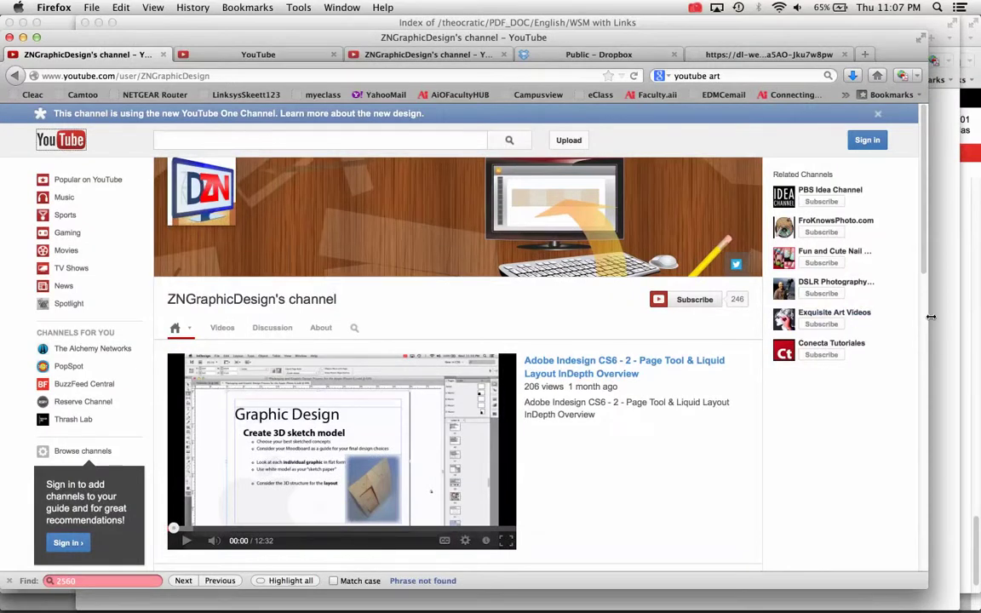
pyautogui.moveTo(930, 317); pyautogui.dragTo(645, 274)
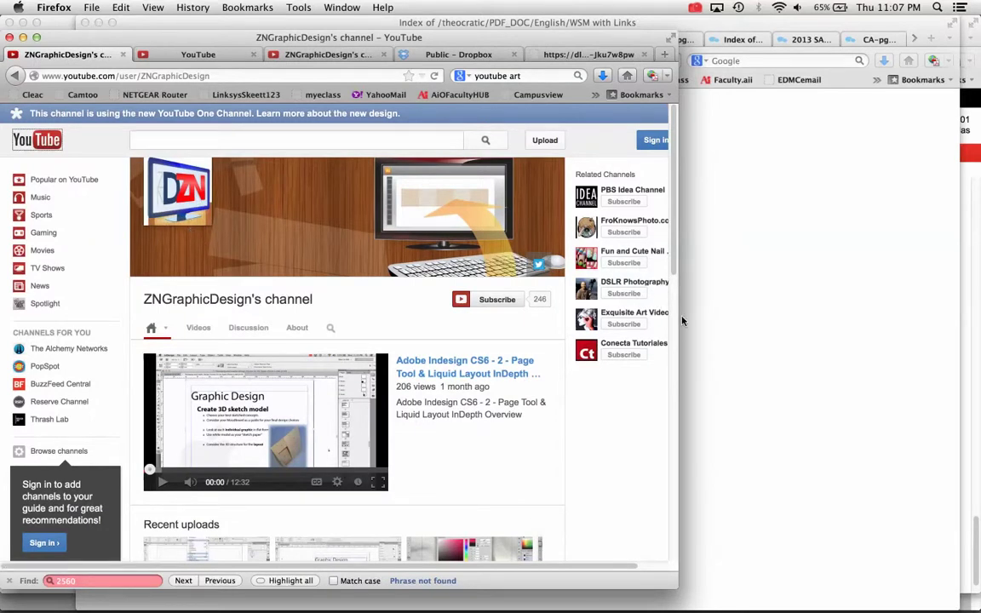
pyautogui.moveTo(677, 315); pyautogui.dragTo(947, 339)
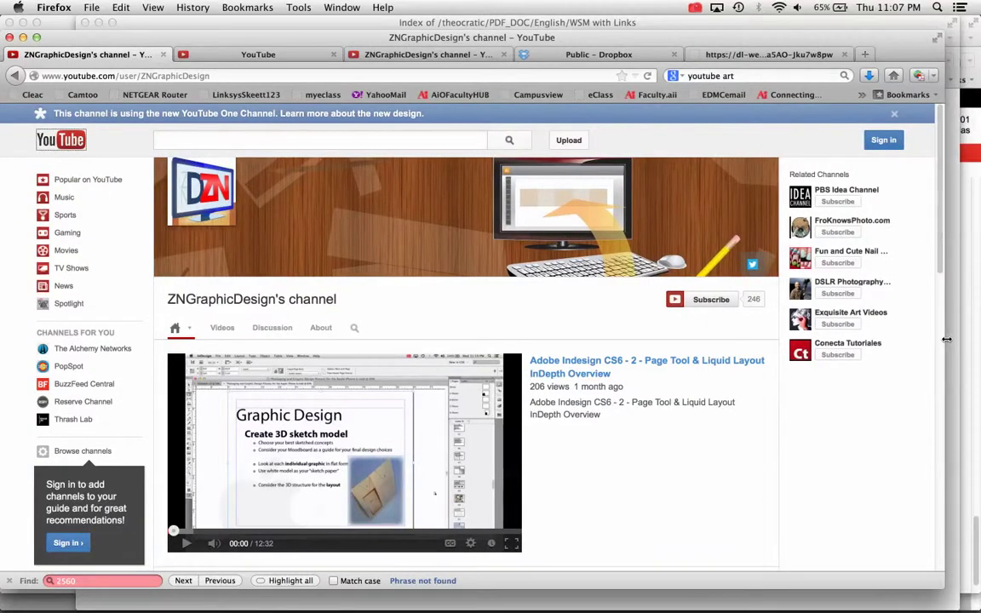
pyautogui.press('super+Tab')
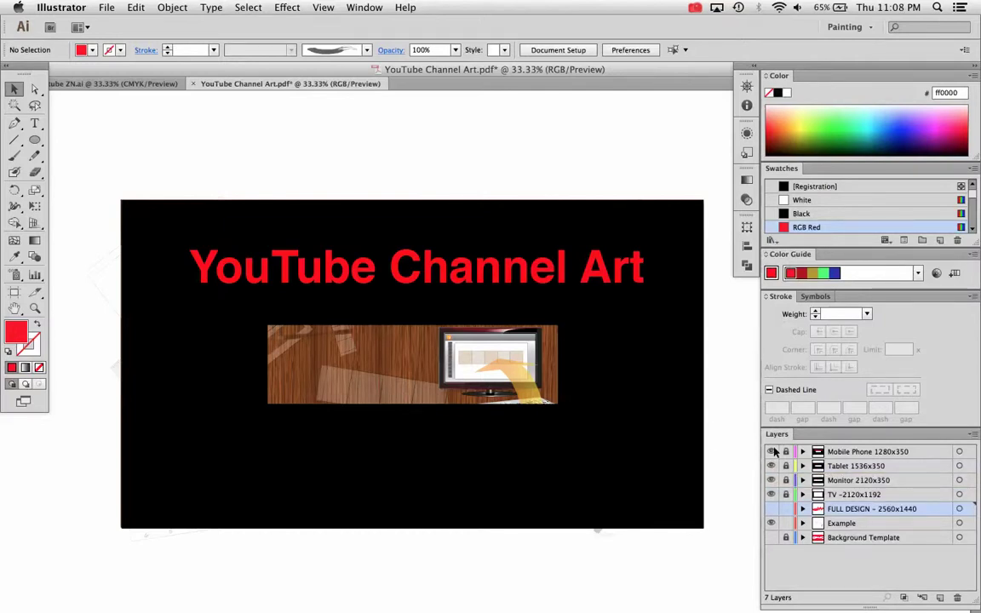
# Delete the 'YouTube Channel Art' title text from the artboard
pyautogui.click(561, 286)
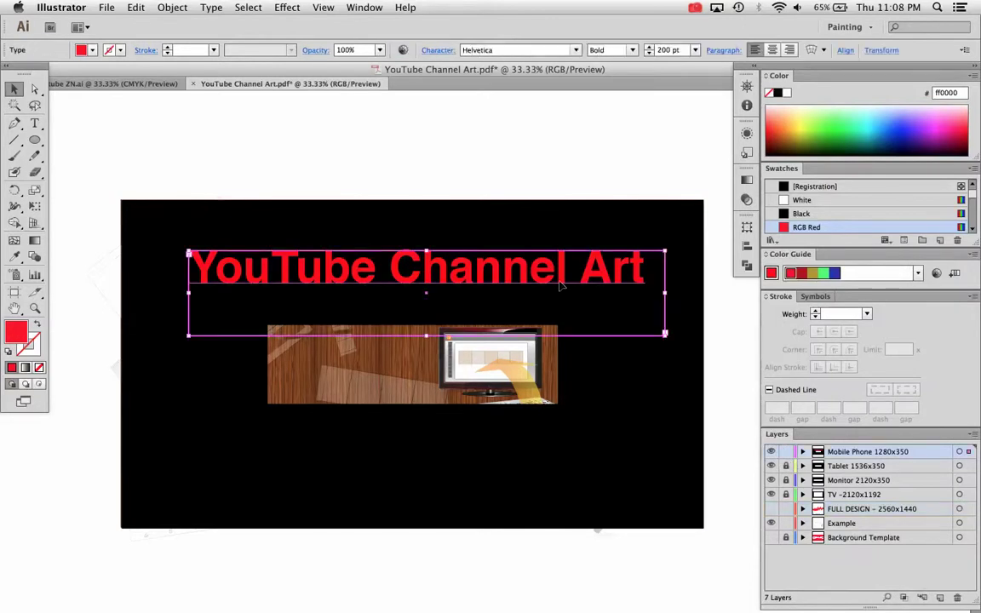
pyautogui.press('Delete')
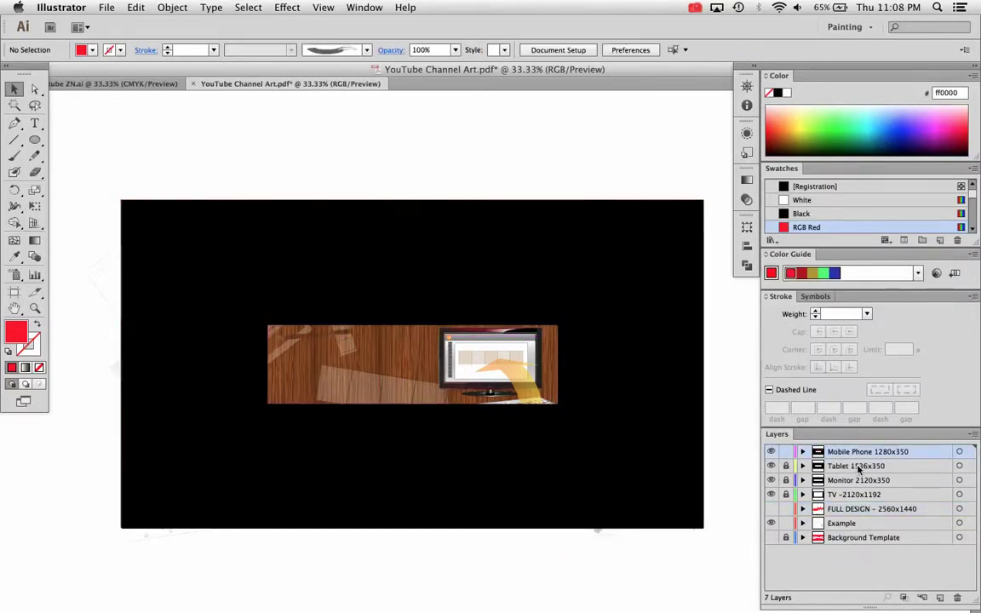
pyautogui.click(364, 7)
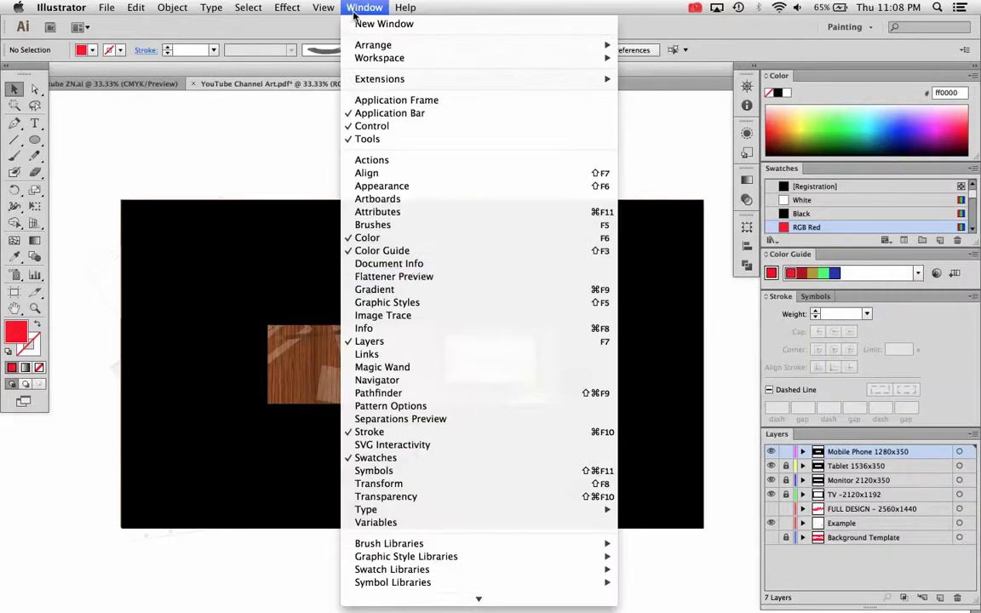
pyautogui.click(737, 556)
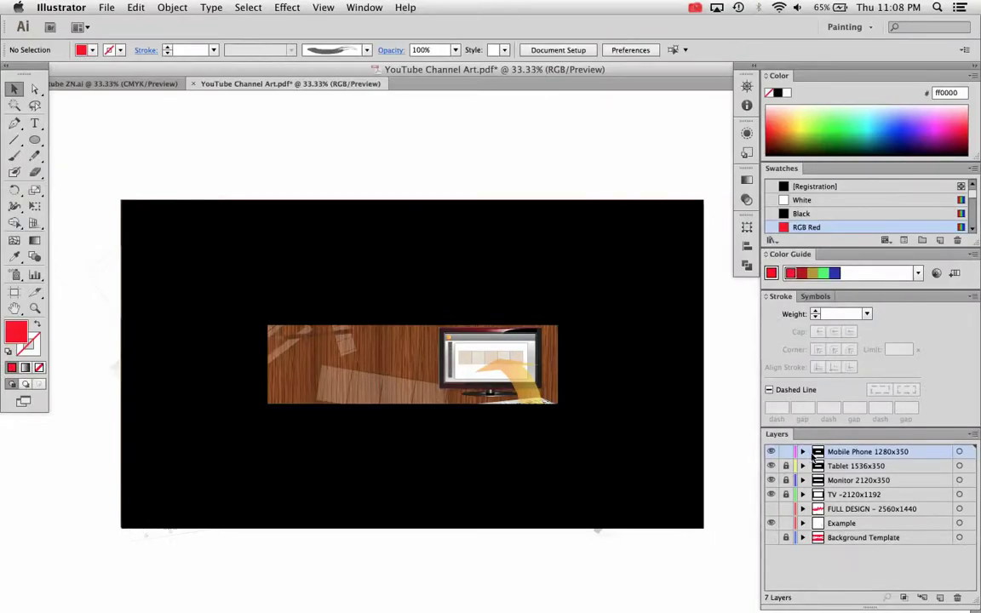
# Hide the Mobile Phone, Tablet and Monitor layers to reveal the TV 2120x1192 artwork
pyautogui.click(770, 466)
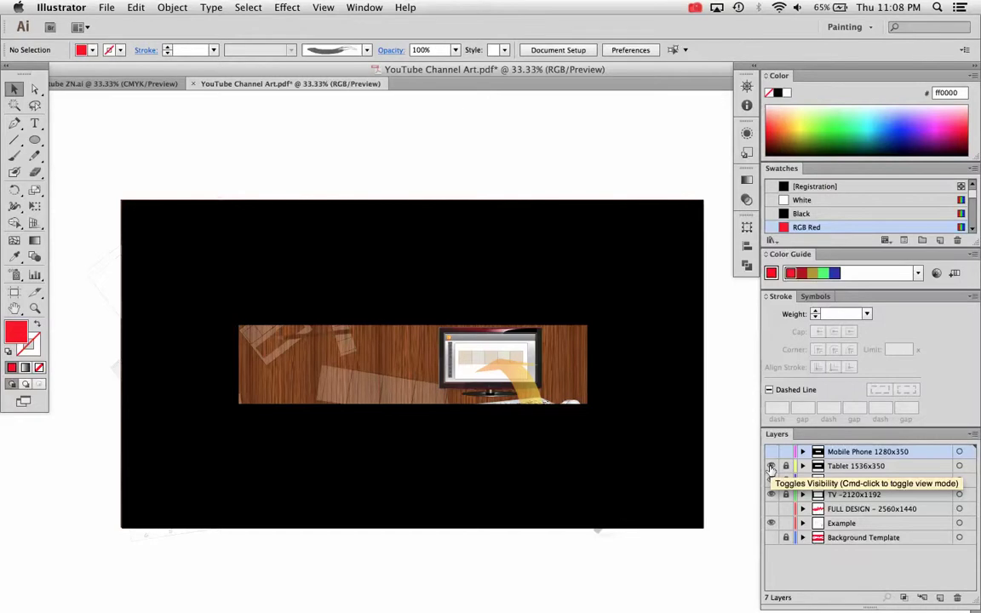
pyautogui.click(771, 465)
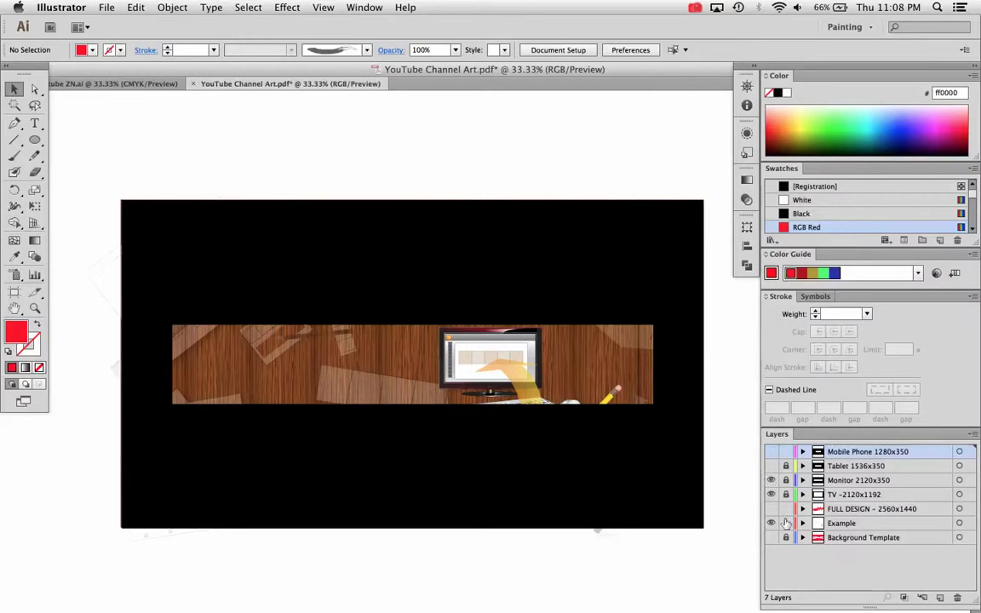
pyautogui.click(772, 523)
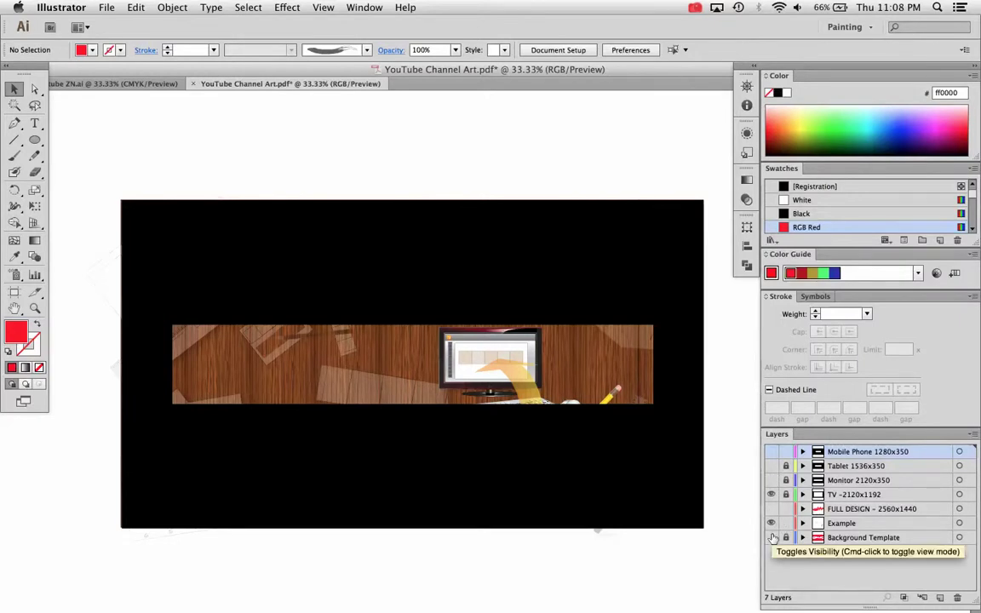
pyautogui.click(772, 523)
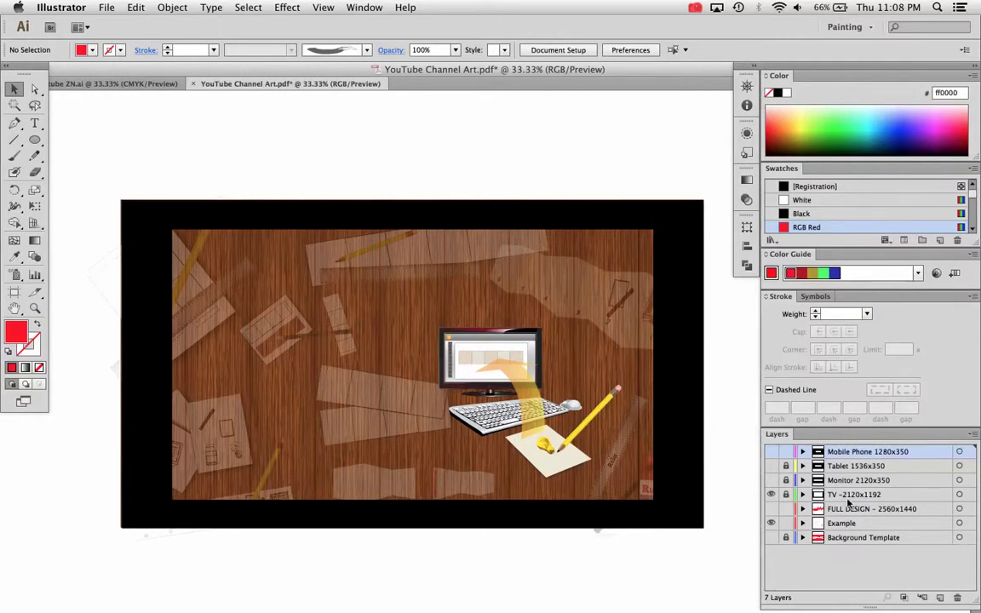
pyautogui.click(786, 494)
# Hide the TV 2120x1192 frame, and show then hide the FULL DESIGN layer's red shapes
pyautogui.click(771, 494)
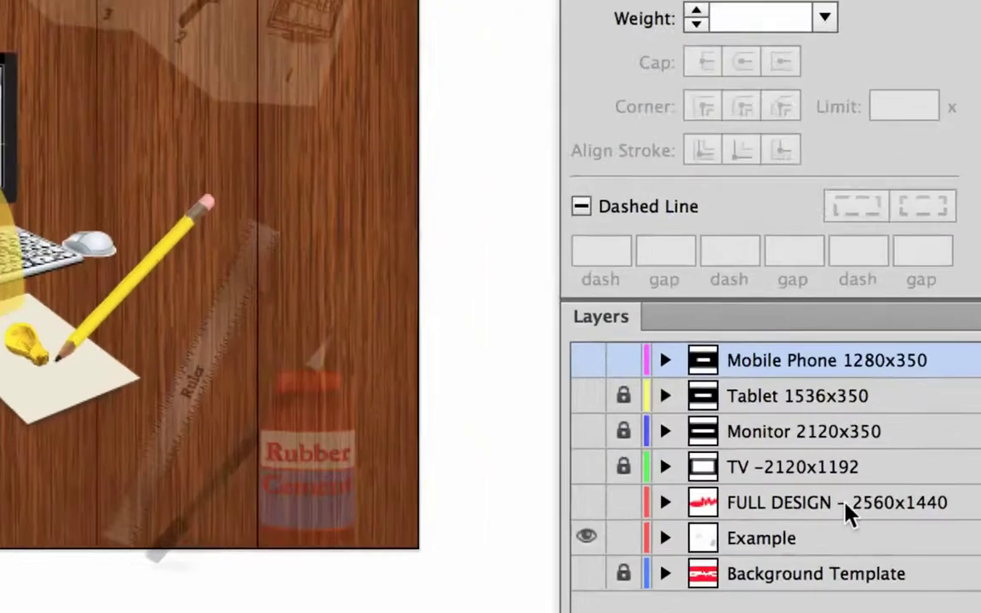
pyautogui.click(842, 503)
pyautogui.click(588, 503)
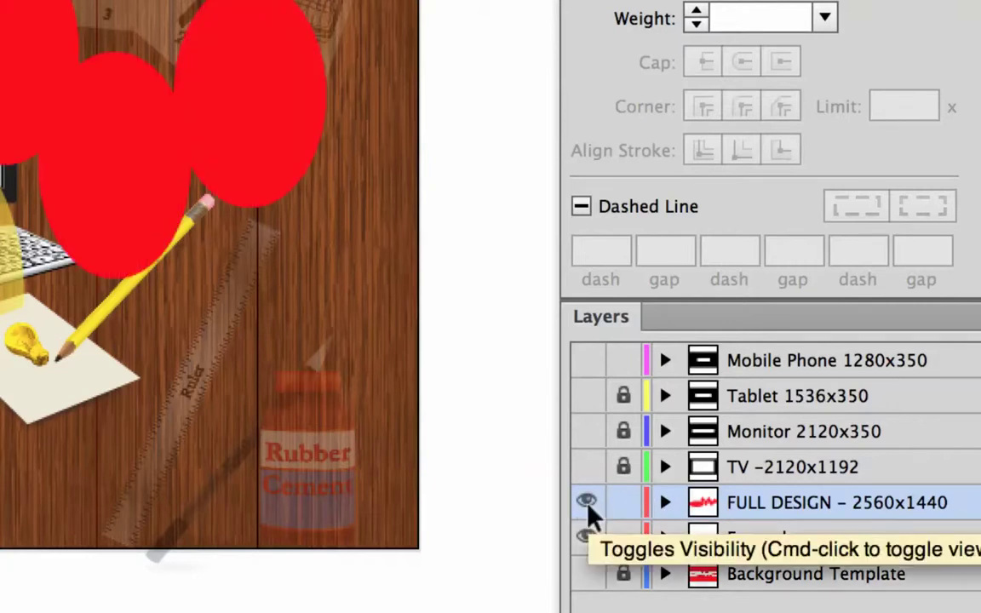
pyautogui.click(589, 503)
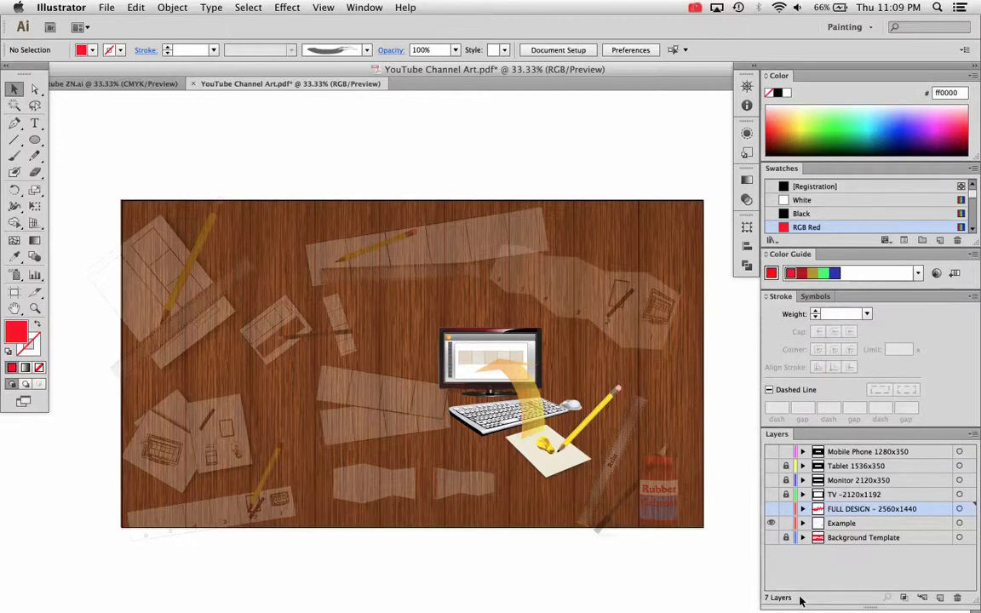
# Hide the Example artwork and show the Background Template, Mobile Phone, Tablet, Monitor and TV layers
pyautogui.click(770, 523)
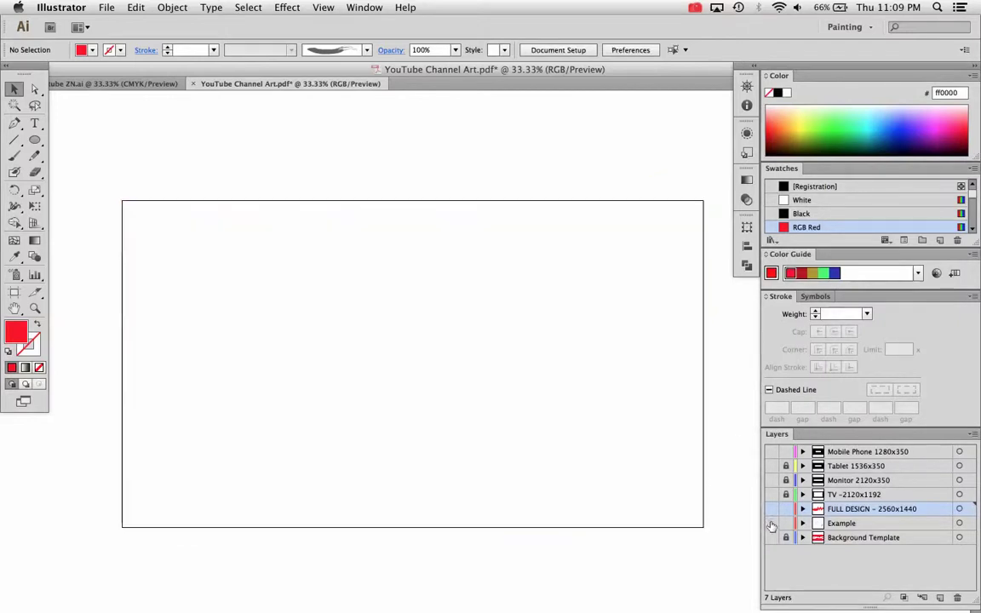
pyautogui.click(770, 538)
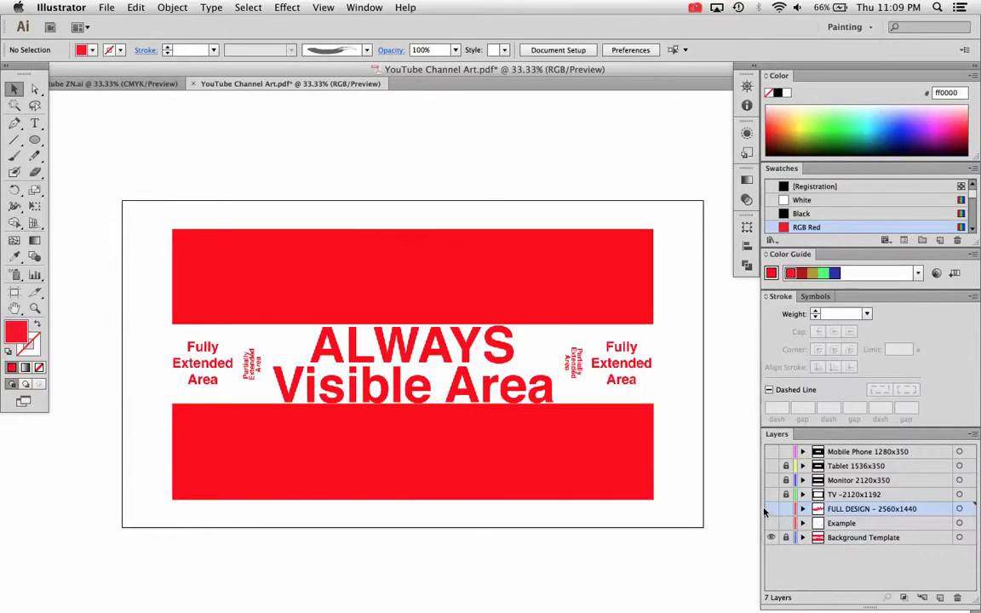
pyautogui.click(771, 452)
pyautogui.click(771, 466)
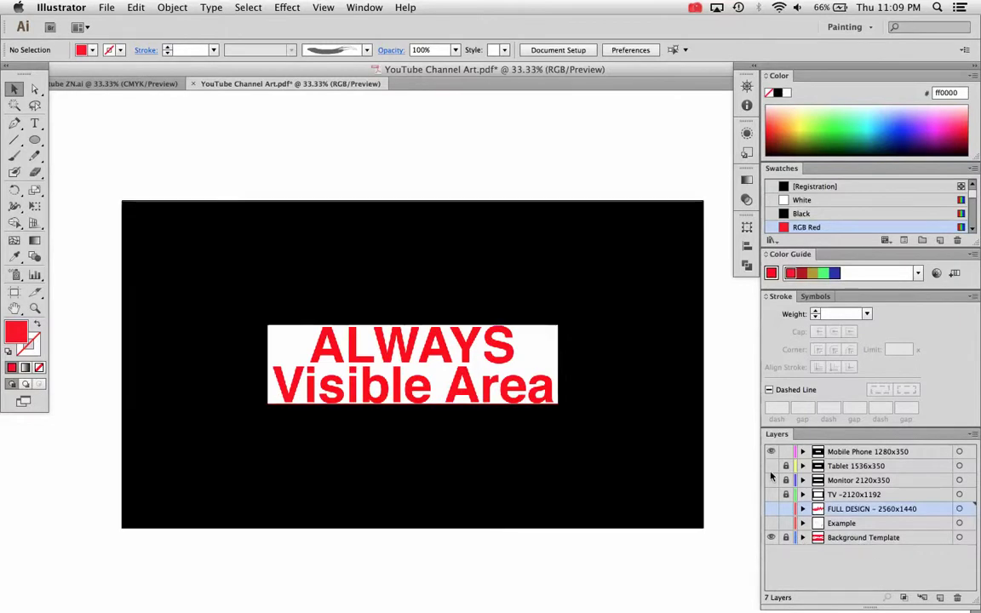
pyautogui.click(771, 481)
pyautogui.click(771, 495)
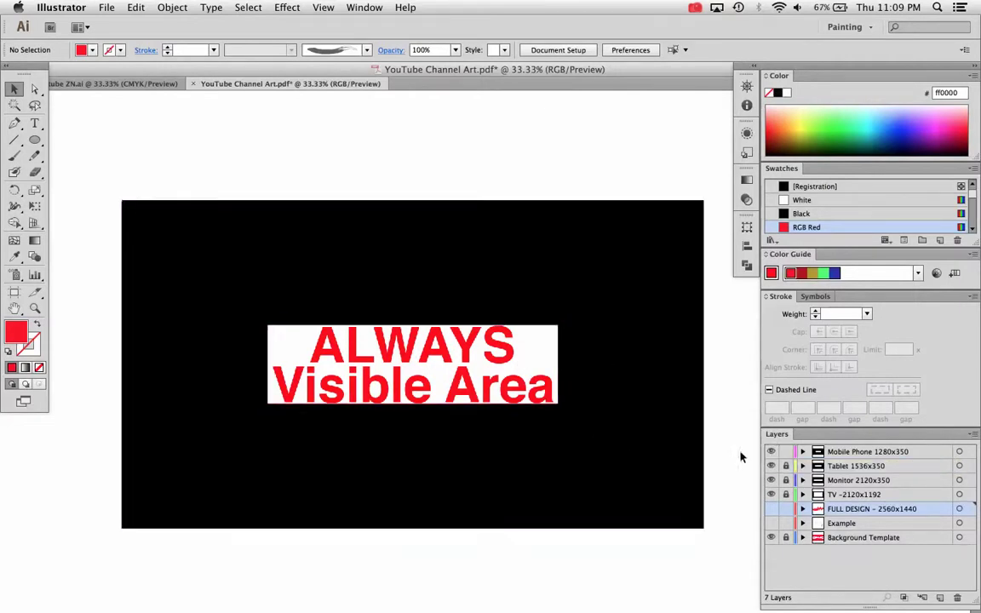
# Hide the device layers one by one, leaving only the Background Template, then switch to outline view
pyautogui.click(771, 452)
pyautogui.click(771, 452)
pyautogui.click(772, 452)
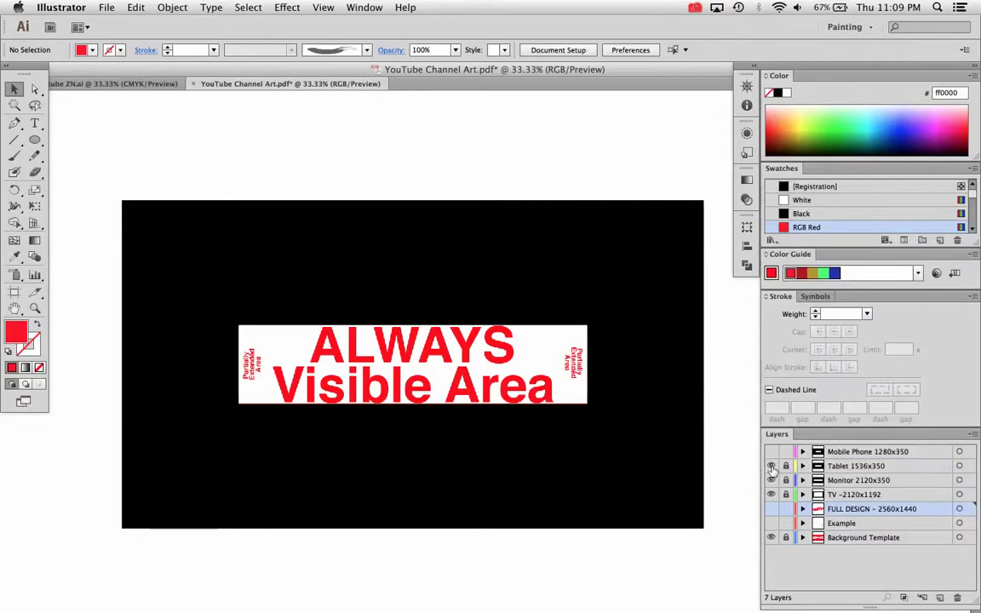
pyautogui.click(772, 466)
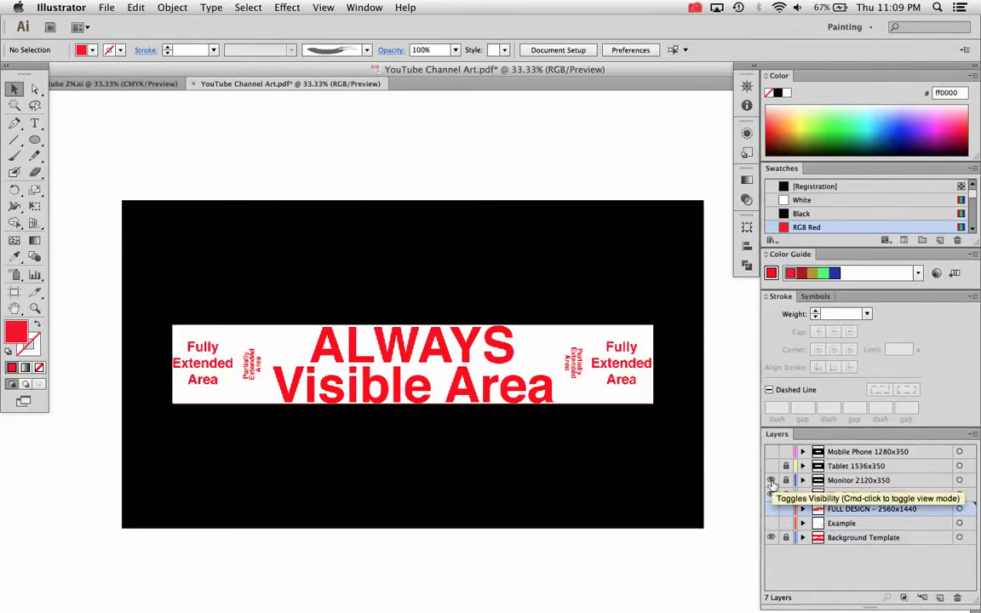
pyautogui.click(772, 481)
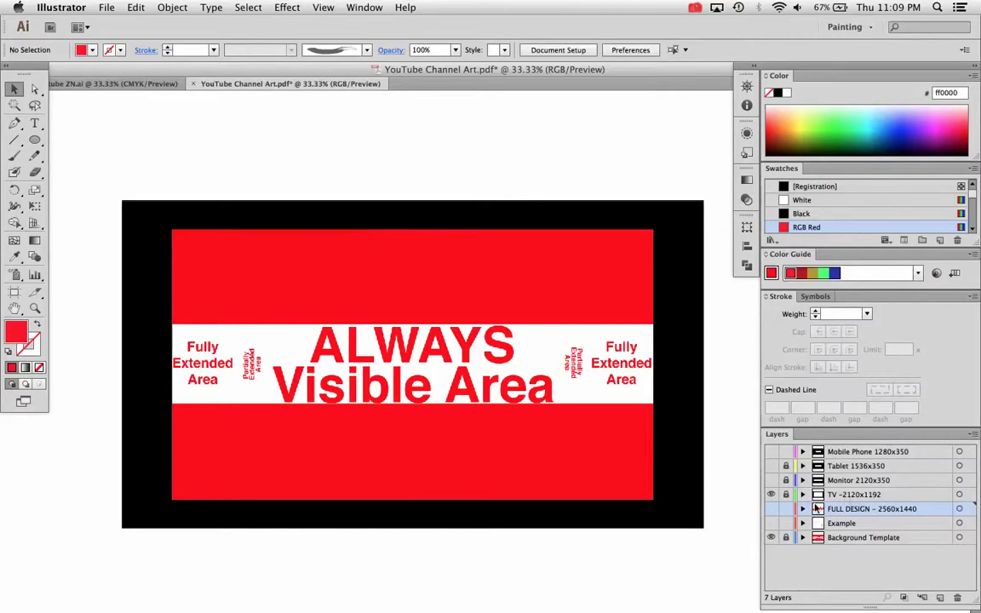
pyautogui.click(771, 495)
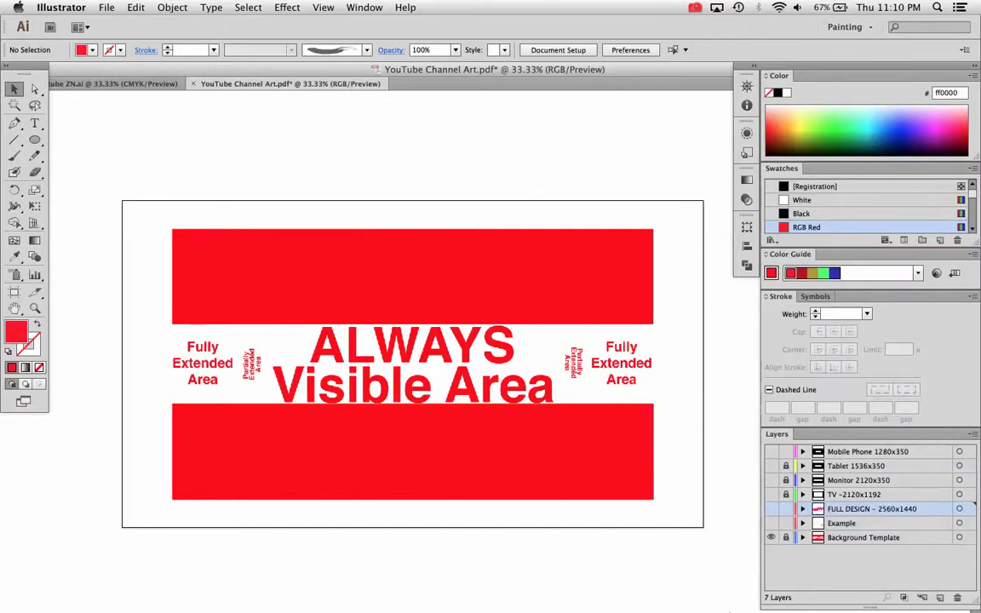
pyautogui.press('super+y')
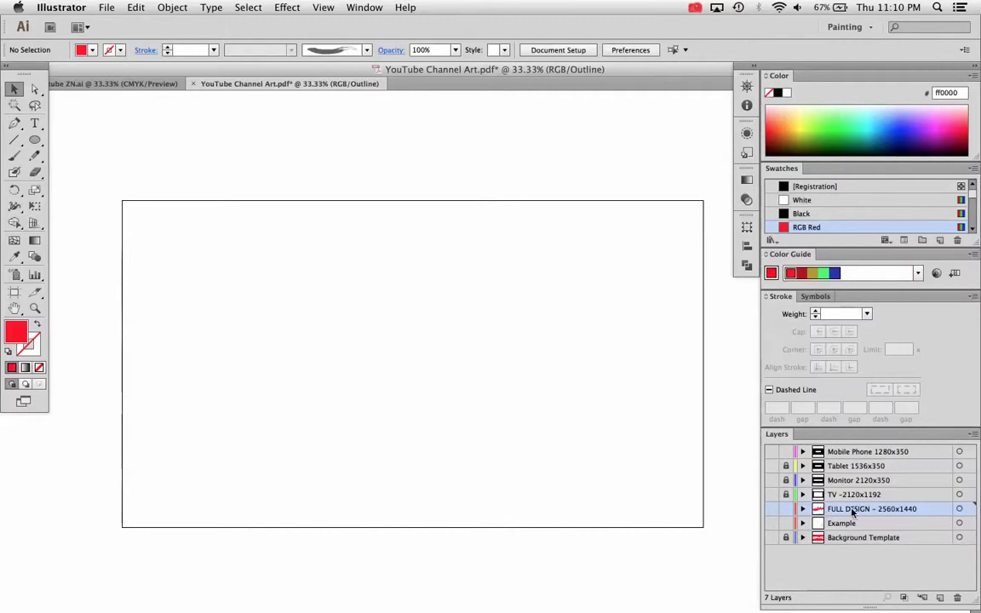
# Return to preview and move the narrow red ellipse to fit the Mobile Phone 1280x350 crop
pyautogui.press('super+y')
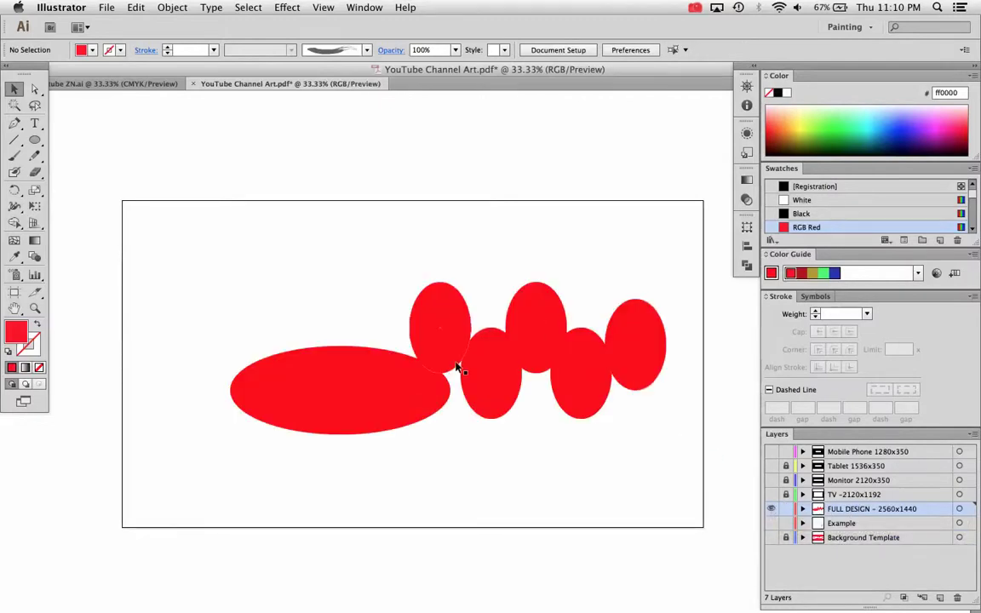
pyautogui.moveTo(701, 331); pyautogui.dragTo(292, 414)
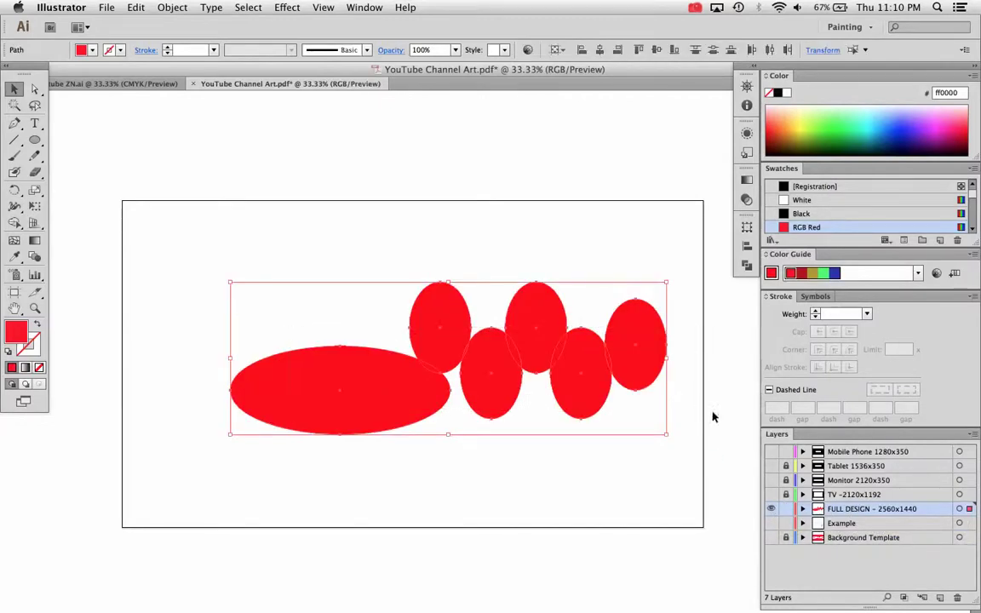
pyautogui.click(771, 452)
pyautogui.click(692, 587)
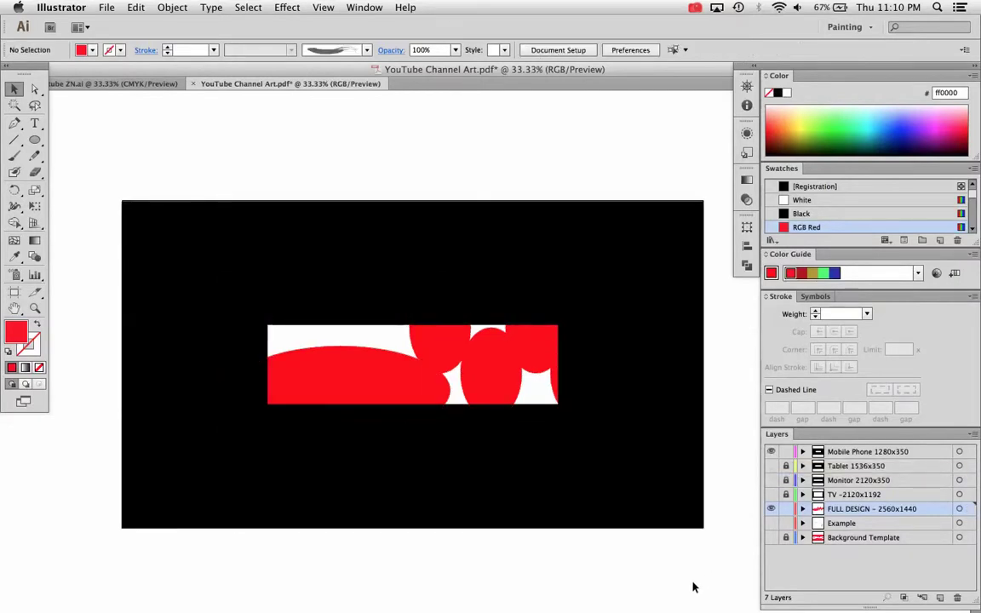
pyautogui.moveTo(454, 400); pyautogui.dragTo(494, 372)
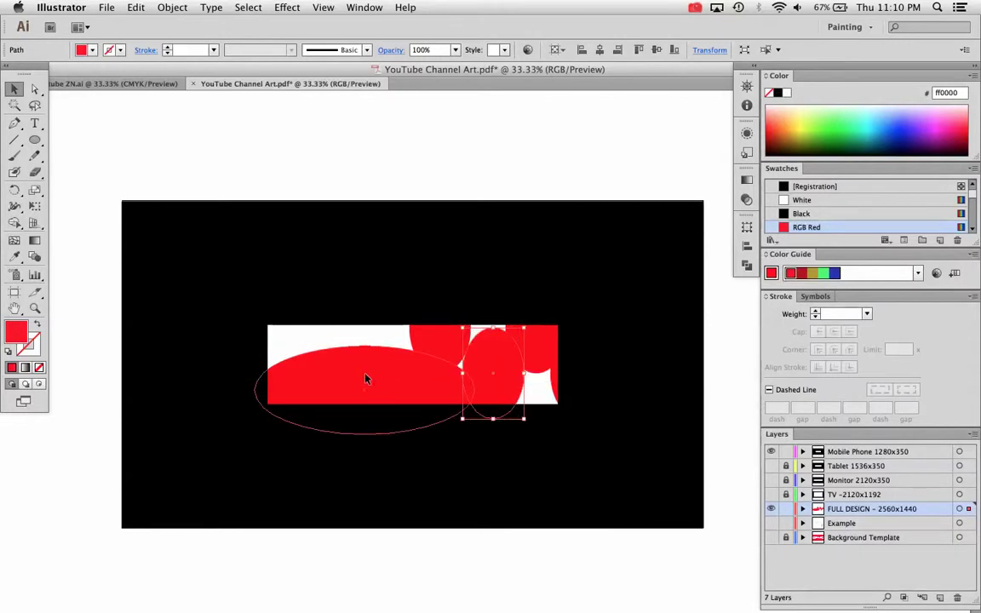
pyautogui.click(335, 379)
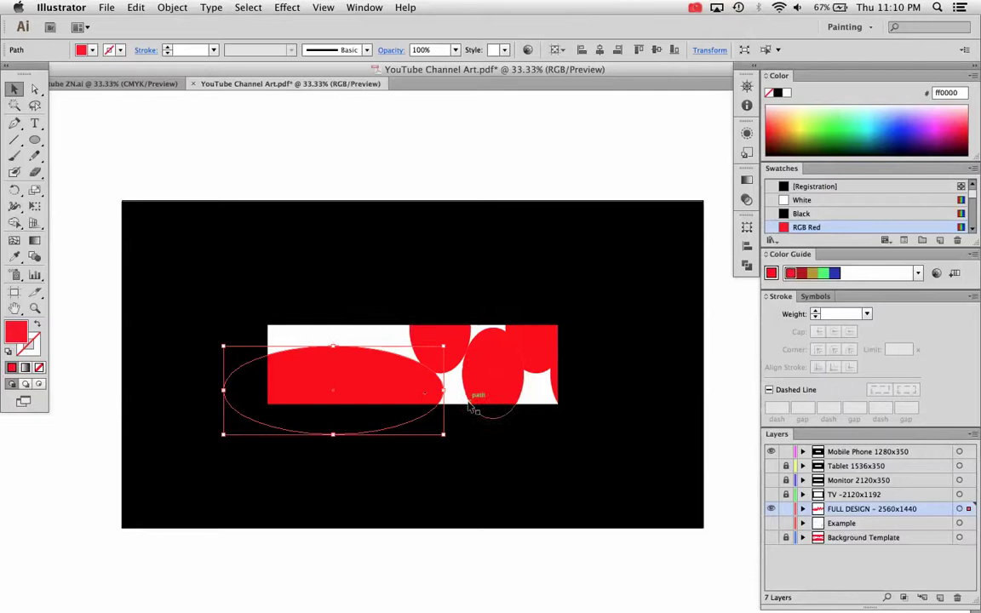
# Check the ellipses against the Tablet, Monitor, TV and Mobile Phone crops, then hide FULL DESIGN
pyautogui.click(771, 466)
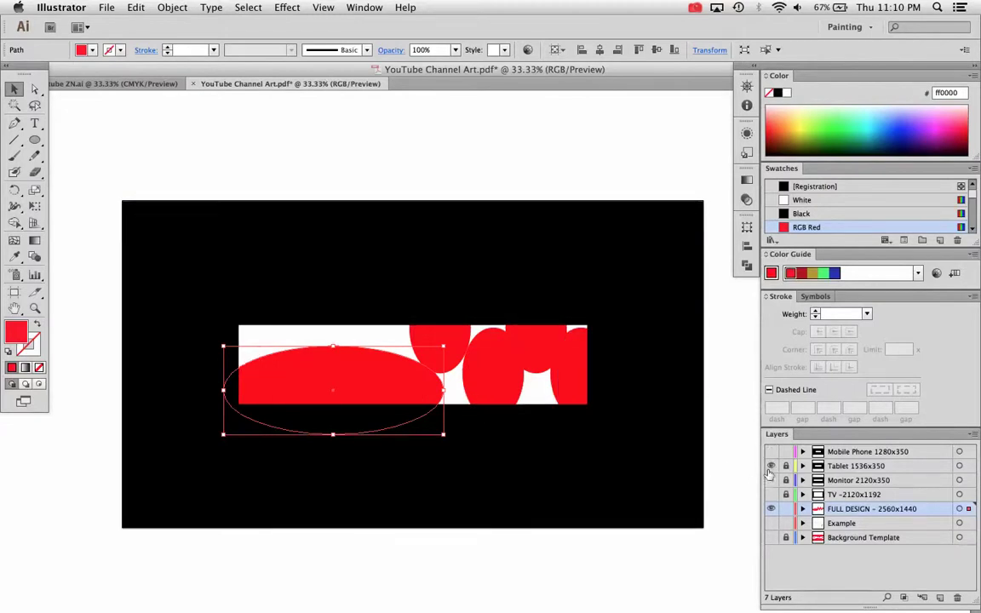
pyautogui.click(770, 480)
pyautogui.click(770, 494)
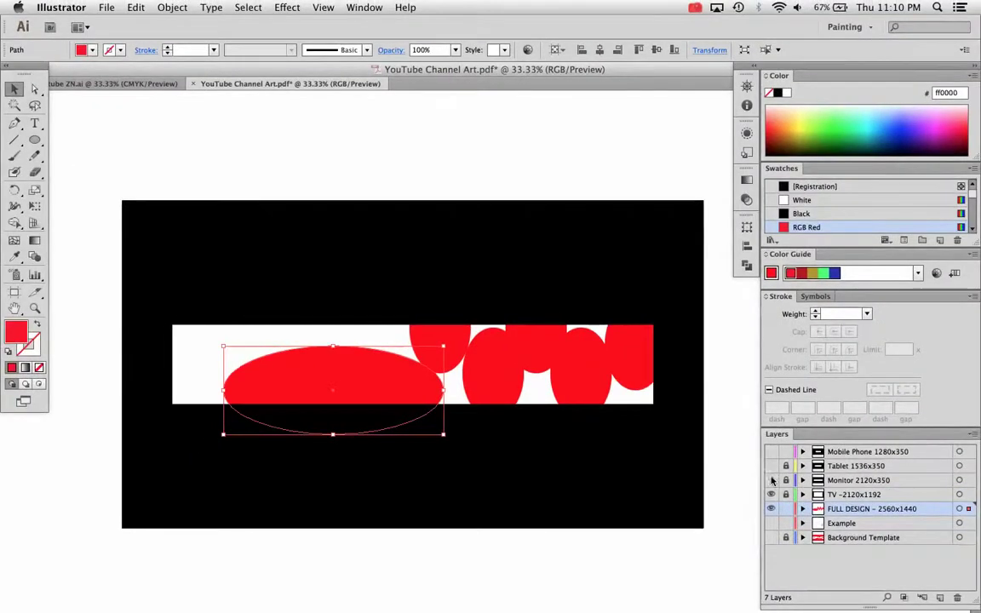
pyautogui.moveTo(771, 464); pyautogui.dragTo(771, 479)
pyautogui.click(771, 494)
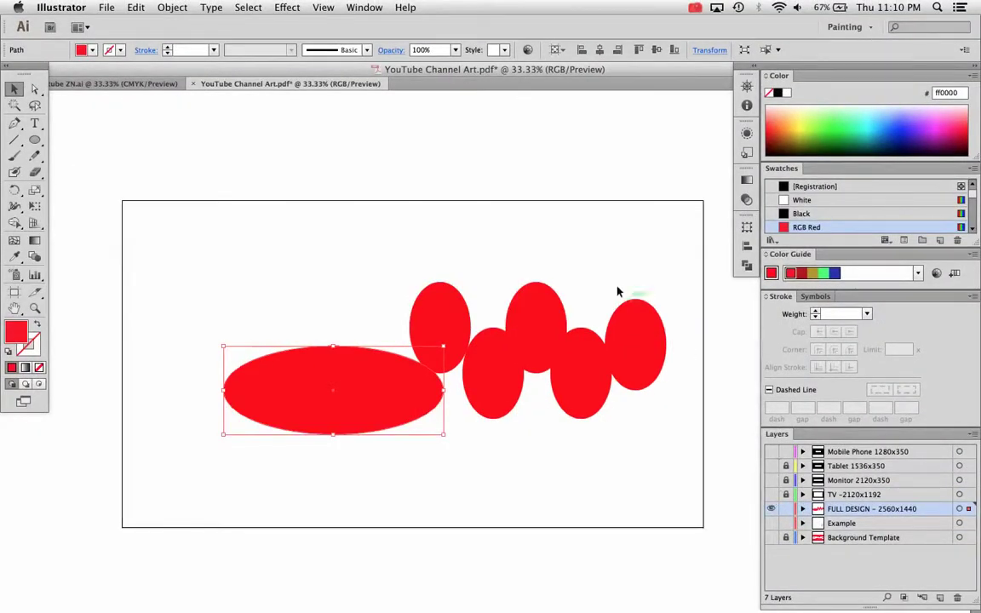
pyautogui.click(771, 452)
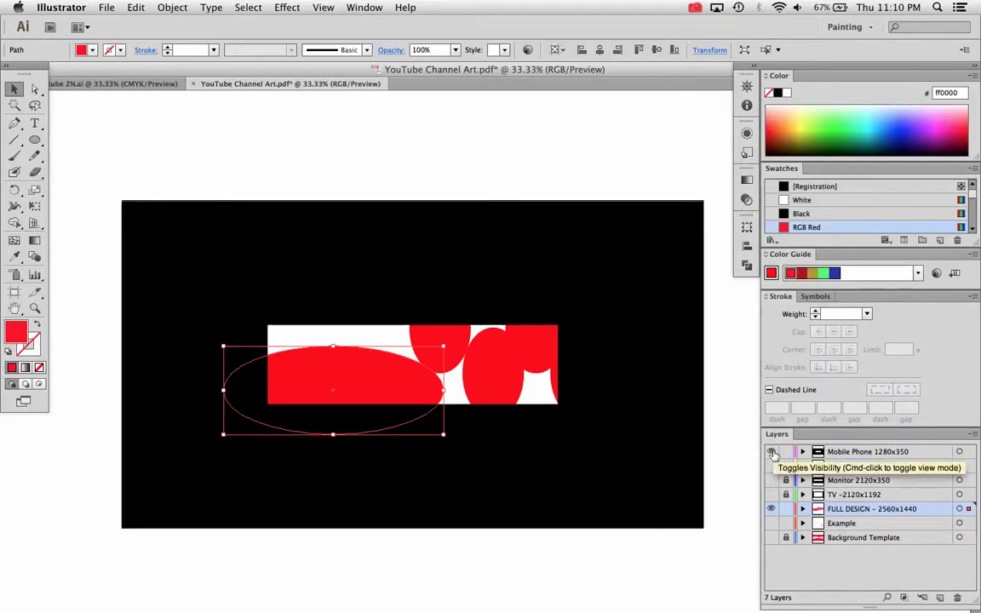
pyautogui.click(575, 502)
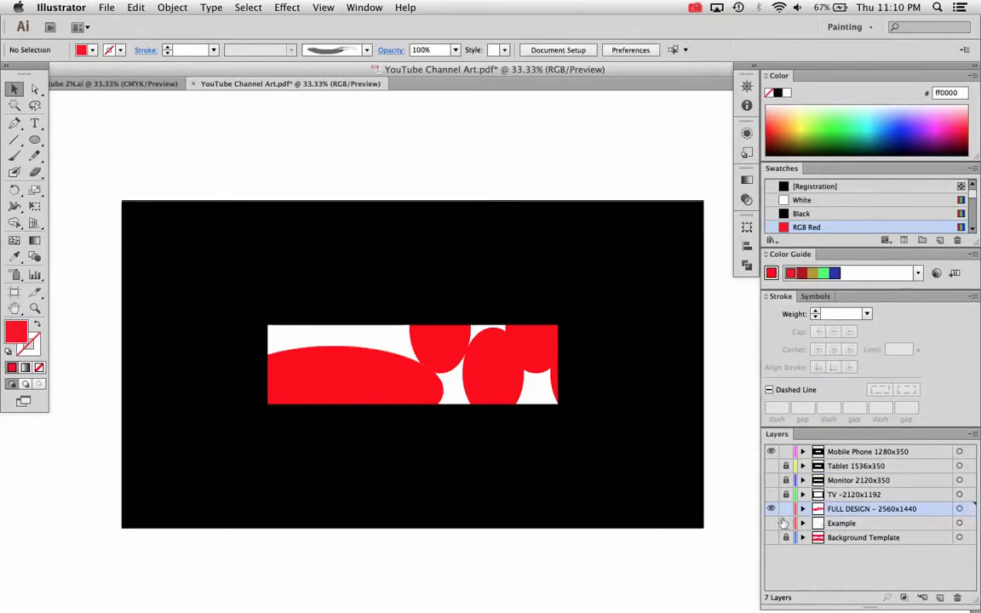
pyautogui.click(772, 452)
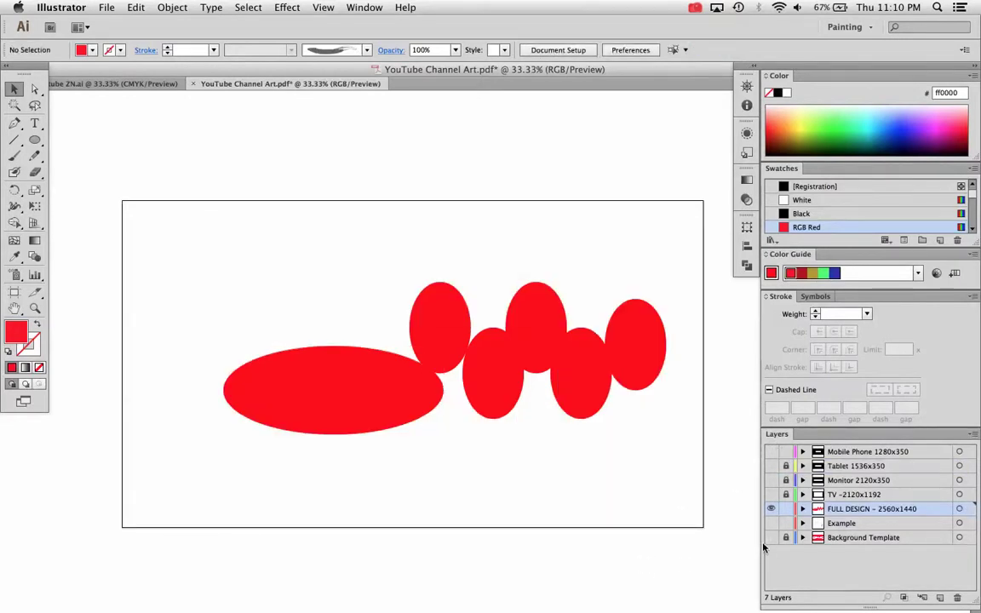
pyautogui.click(772, 495)
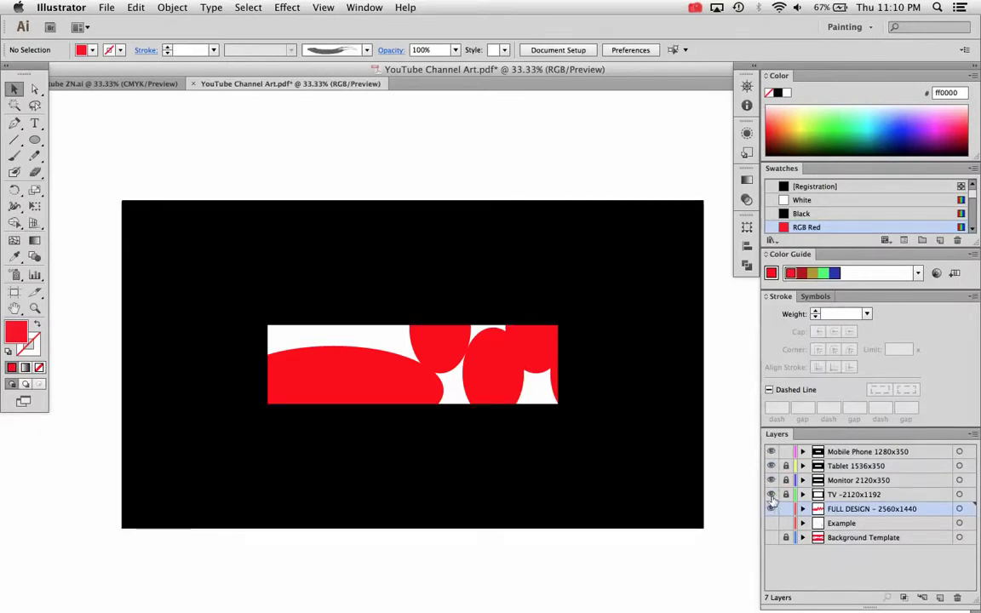
pyautogui.moveTo(769, 502); pyautogui.dragTo(769, 458)
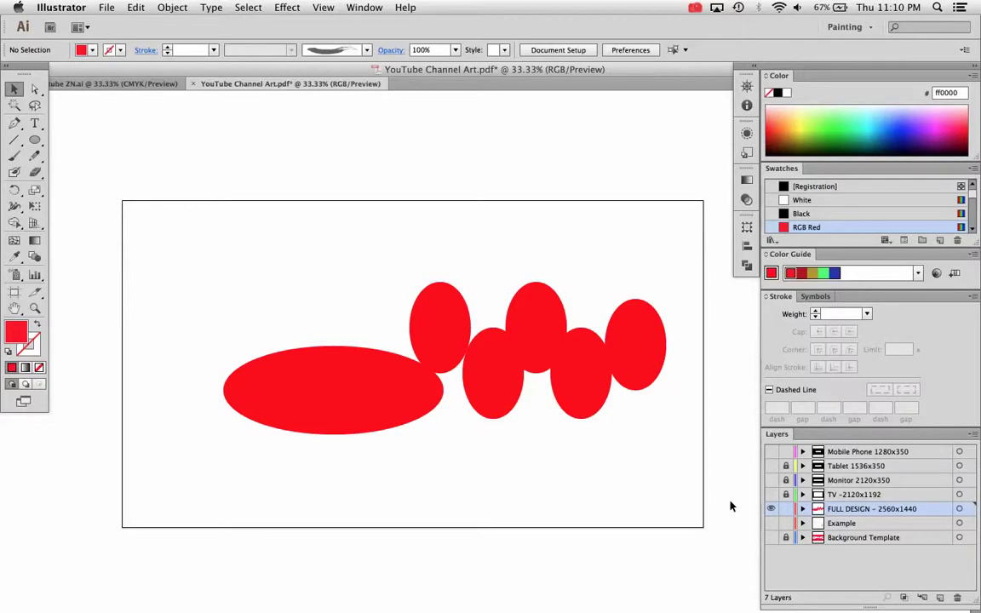
pyautogui.click(771, 509)
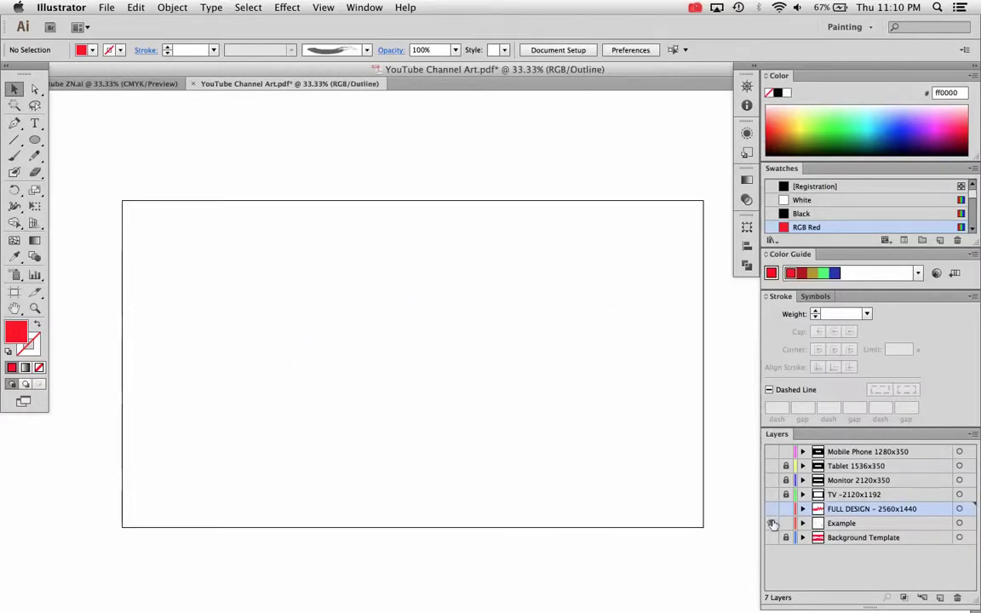
# Show the Example wood-desk design and preview it inside the Mobile Phone 1280x350 crop
pyautogui.click(772, 523)
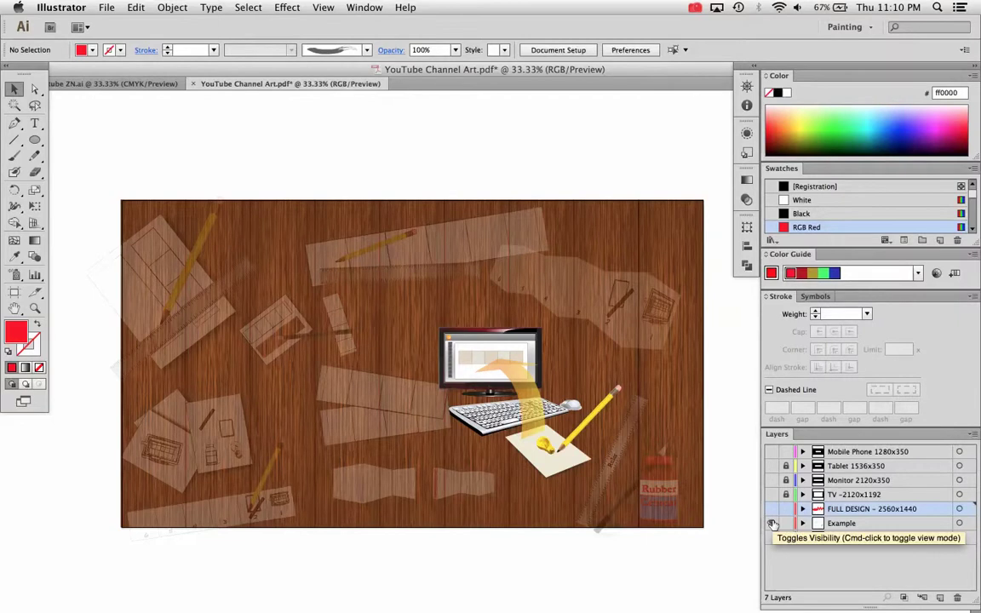
pyautogui.click(771, 452)
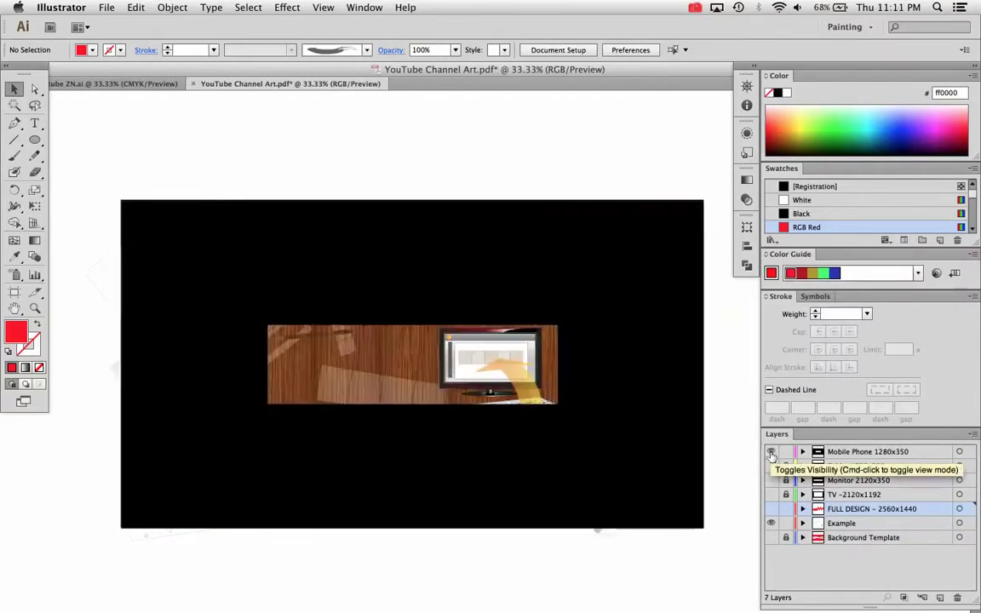
pyautogui.click(771, 452)
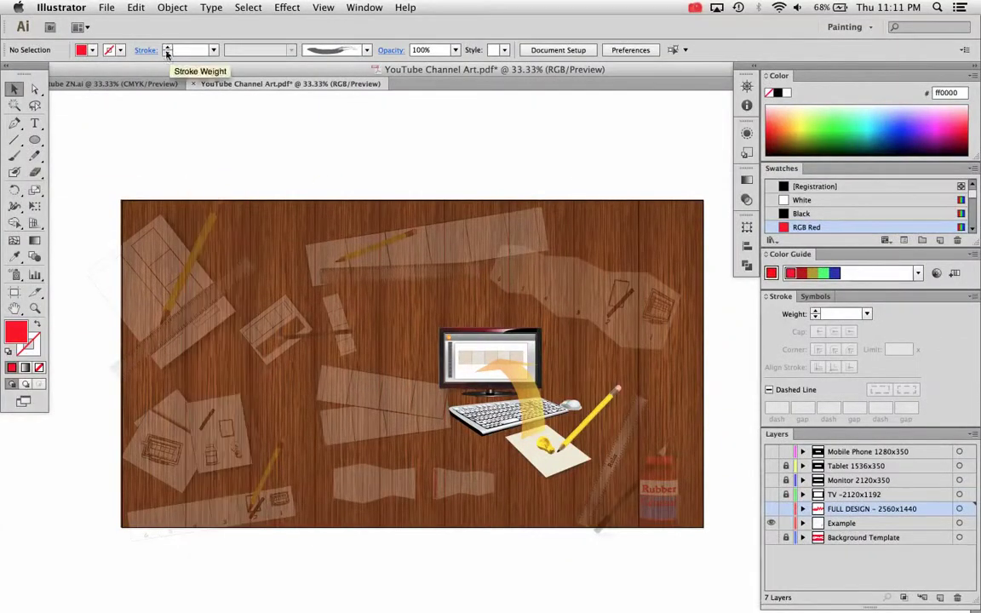
pyautogui.click(107, 8)
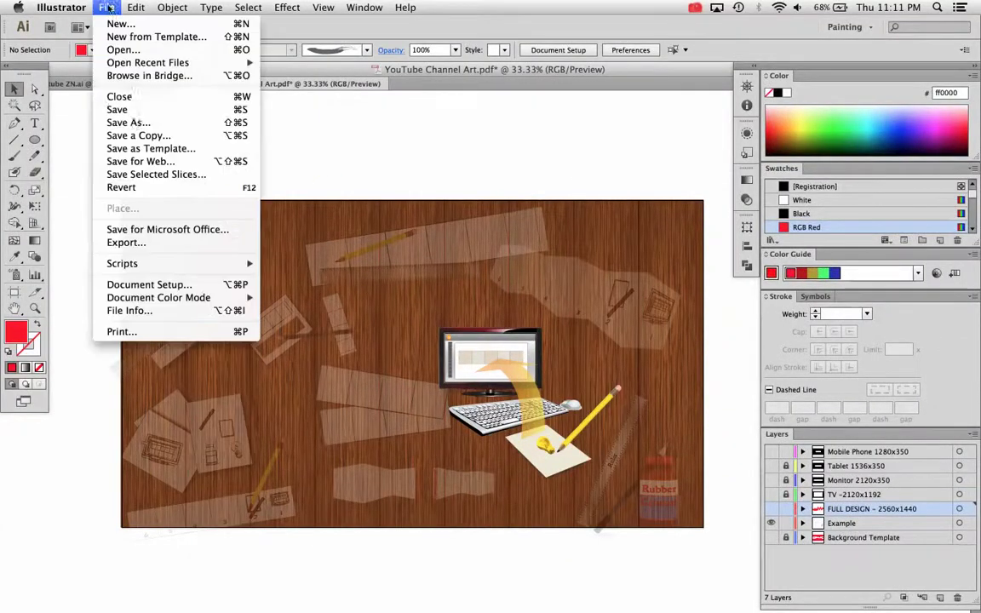
# Review the Save As format list and cancel without saving the file
pyautogui.click(128, 123)
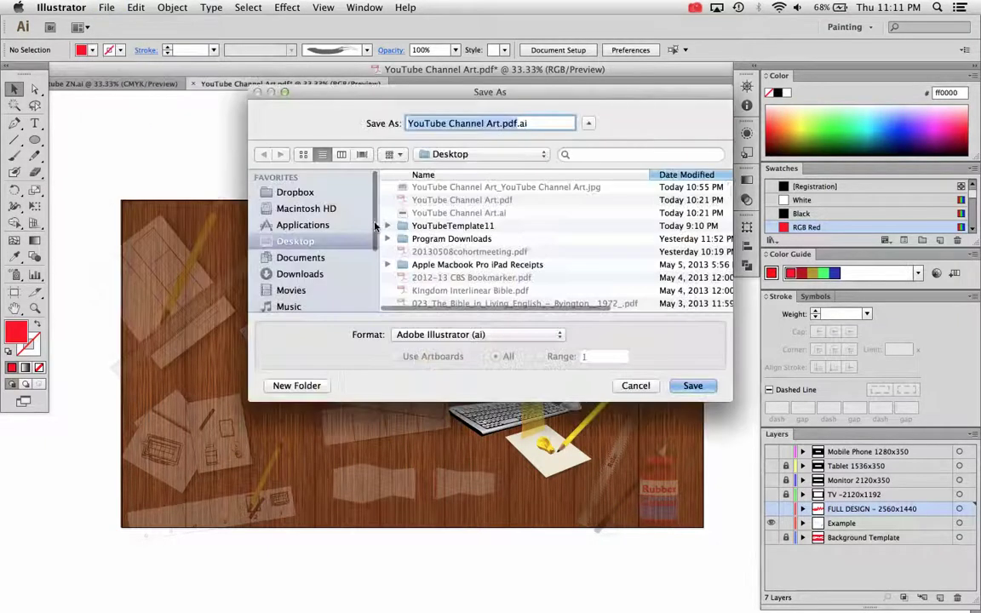
pyautogui.click(526, 336)
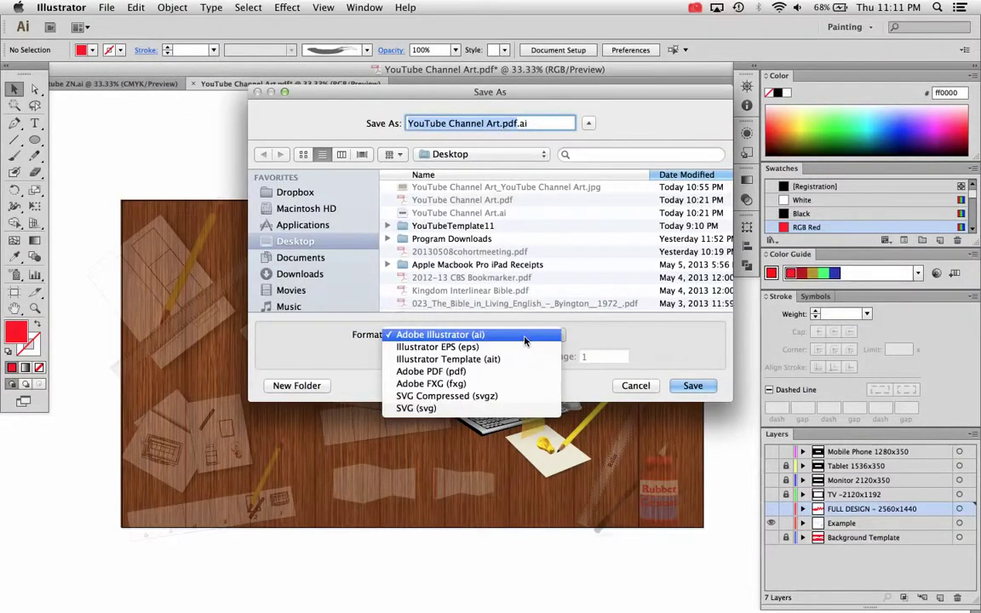
pyautogui.click(637, 383)
pyautogui.click(635, 385)
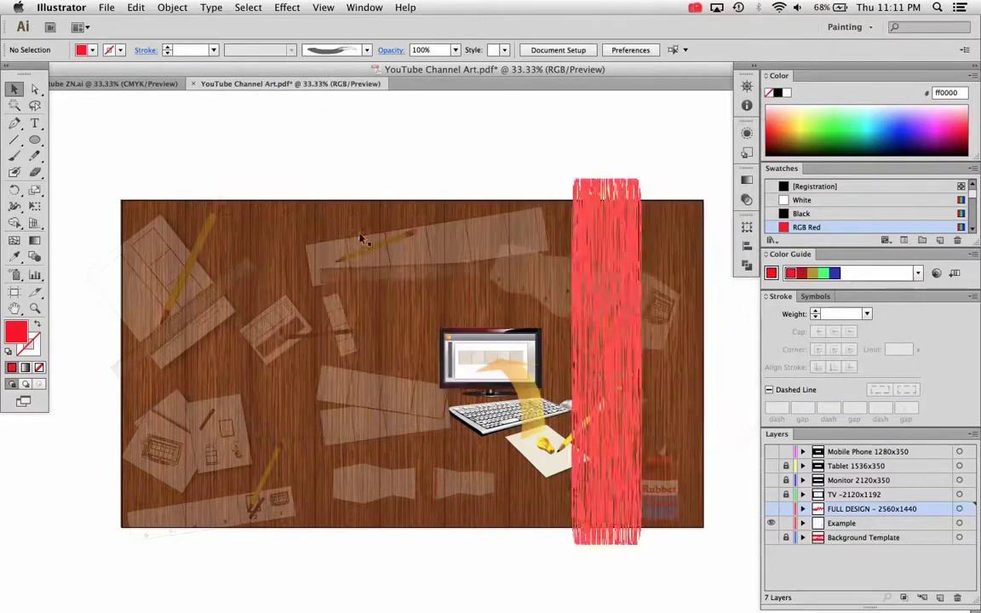
# Browse the File menu without choosing a command, then switch to the YouTube channel in Firefox
pyautogui.click(110, 8)
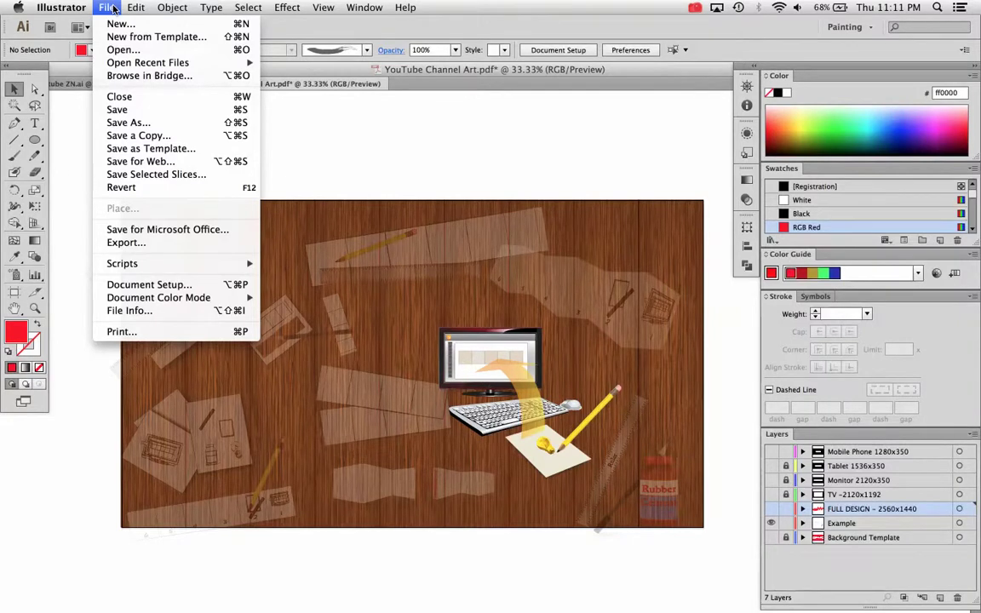
pyautogui.click(109, 8)
pyautogui.click(109, 9)
pyautogui.click(357, 149)
pyautogui.press('super+Tab')
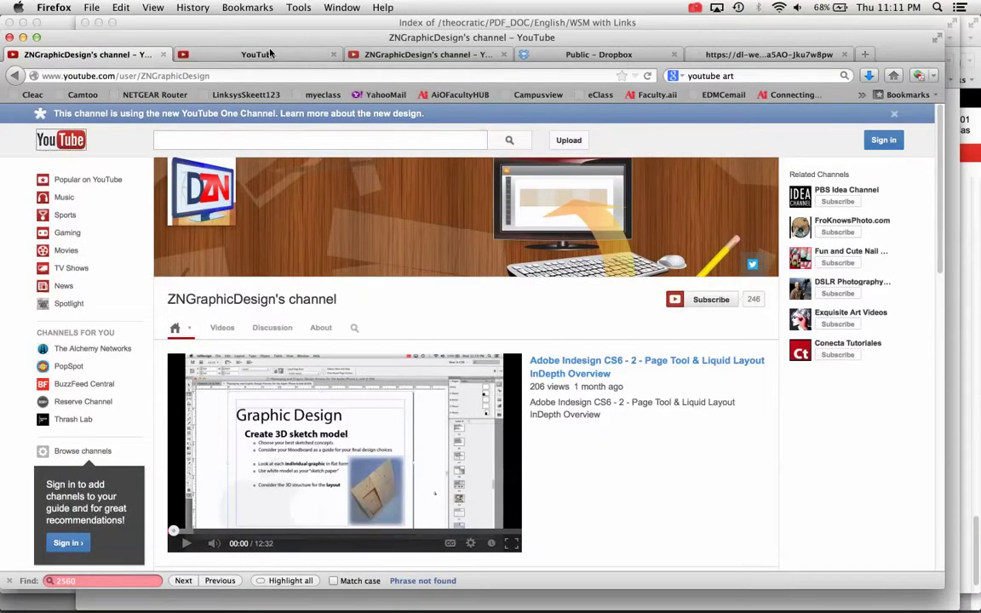
# Go to the signed-in channel page and choose Edit channel art from the banner's pencil menu
pyautogui.click(270, 54)
pyautogui.click(396, 58)
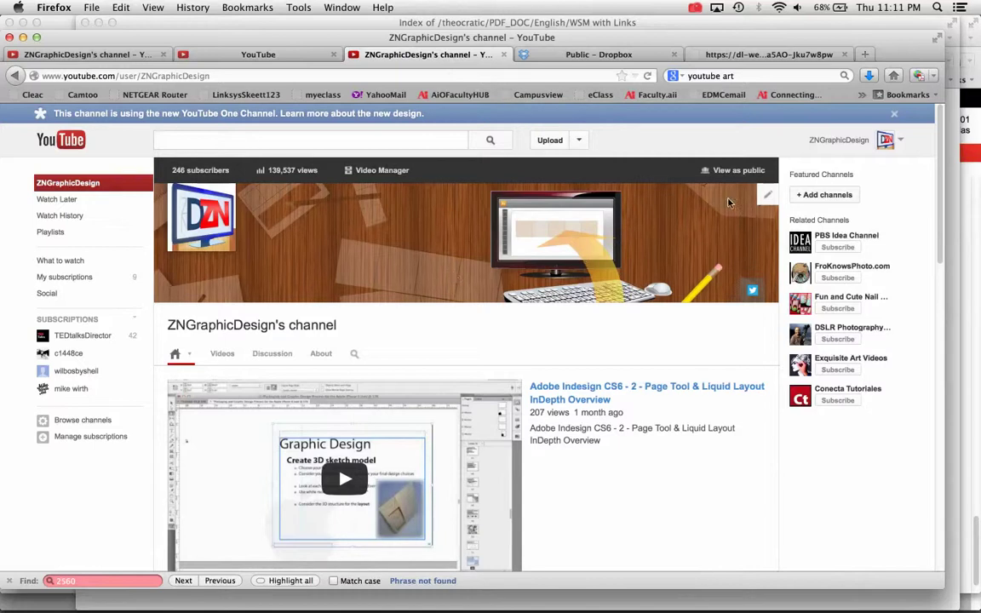
pyautogui.click(766, 201)
pyautogui.click(754, 233)
pyautogui.click(769, 201)
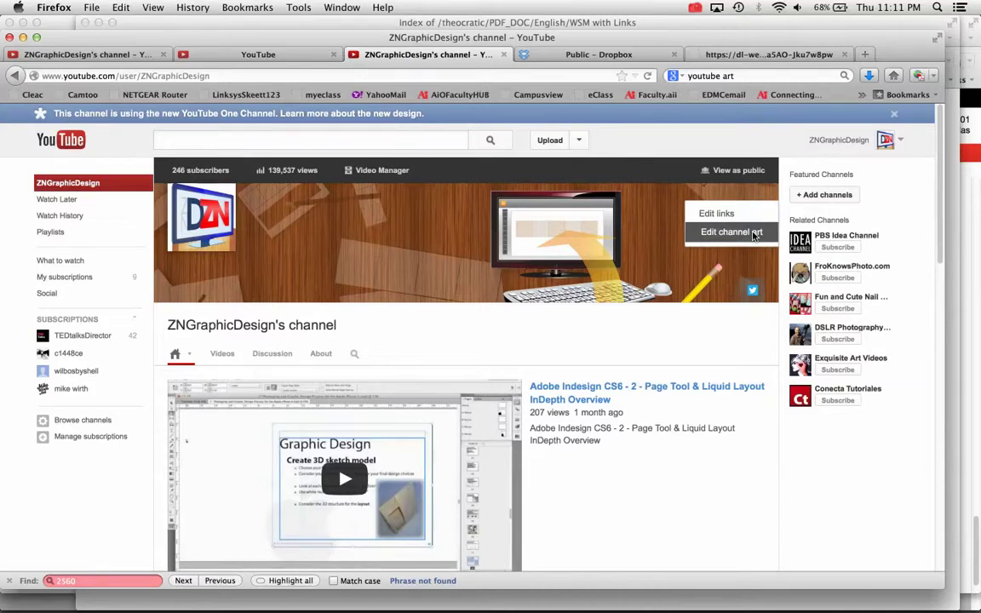
pyautogui.click(753, 235)
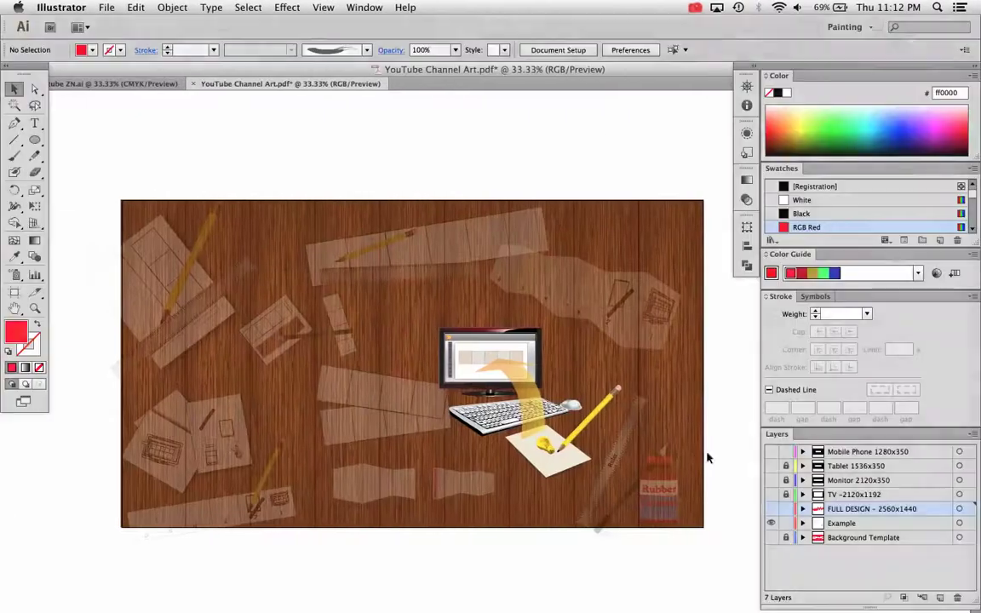
# Export the artwork as JPEG with Use Artboards set to All, as YouTube Channel Art.jpg on the Desktop
pyautogui.click(108, 8)
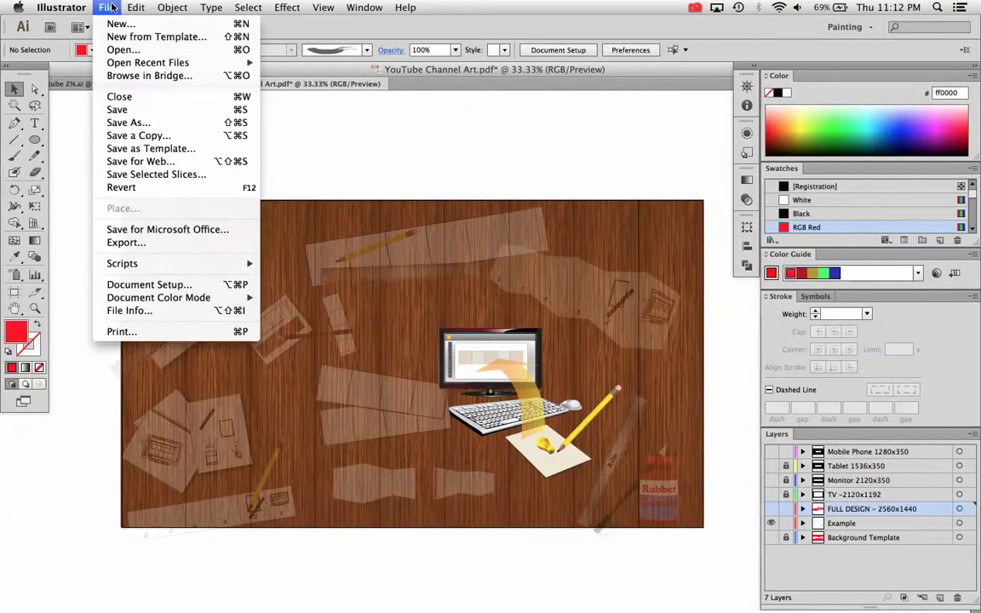
pyautogui.click(134, 246)
pyautogui.click(426, 334)
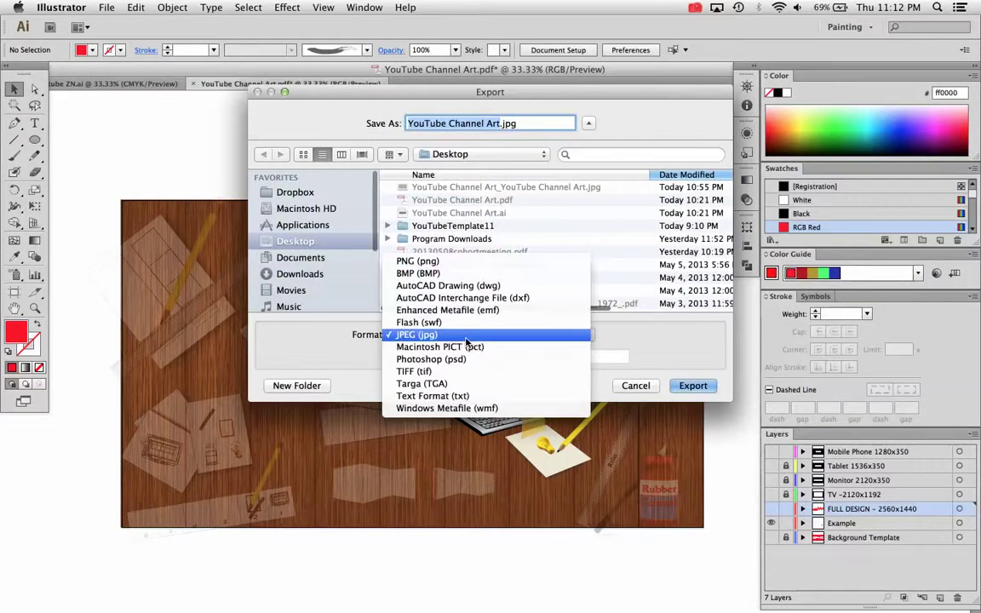
pyautogui.click(364, 344)
pyautogui.click(425, 334)
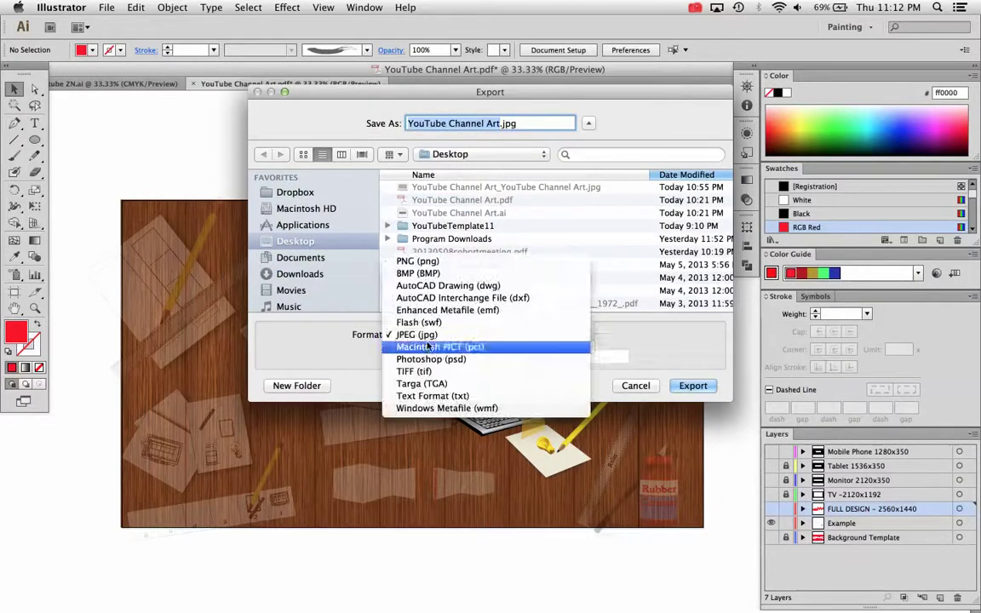
pyautogui.click(417, 334)
pyautogui.click(396, 356)
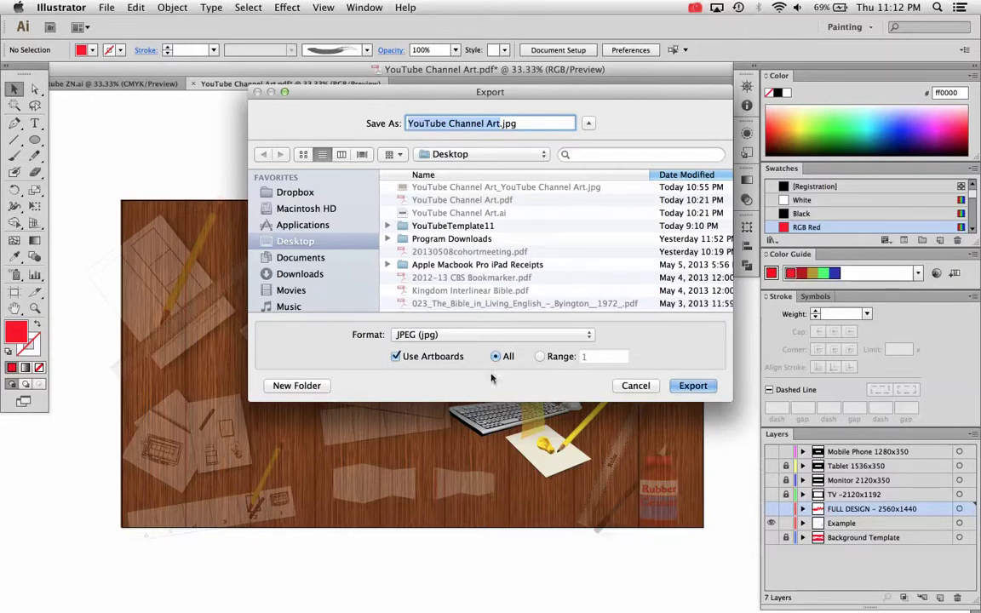
pyautogui.click(690, 385)
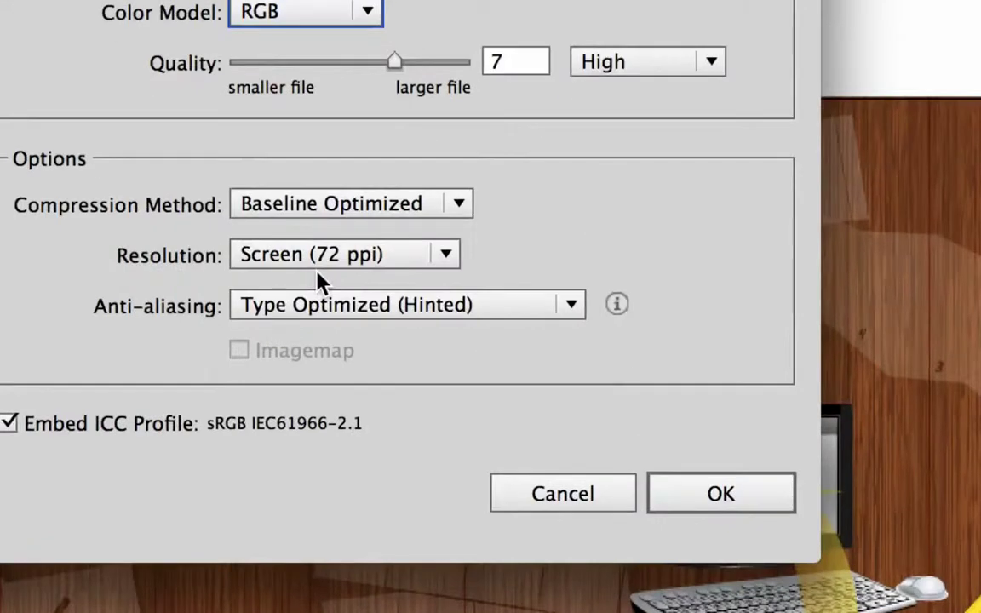
# Export the JPEG as RGB, High quality, 72 ppi, replacing YouTube Channel Art_YouTube Channel Art.jpg
pyautogui.click(312, 269)
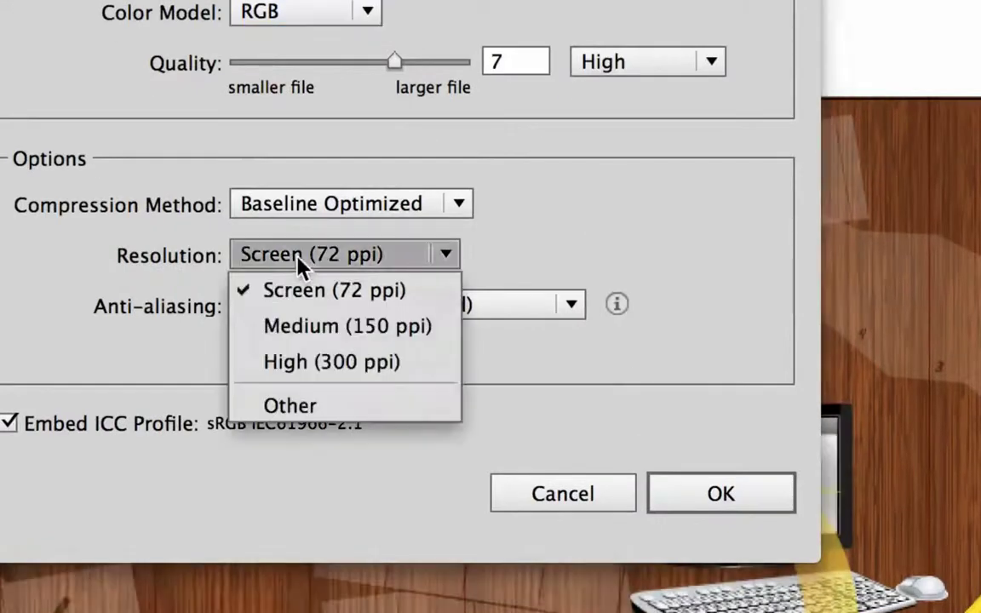
pyautogui.click(290, 288)
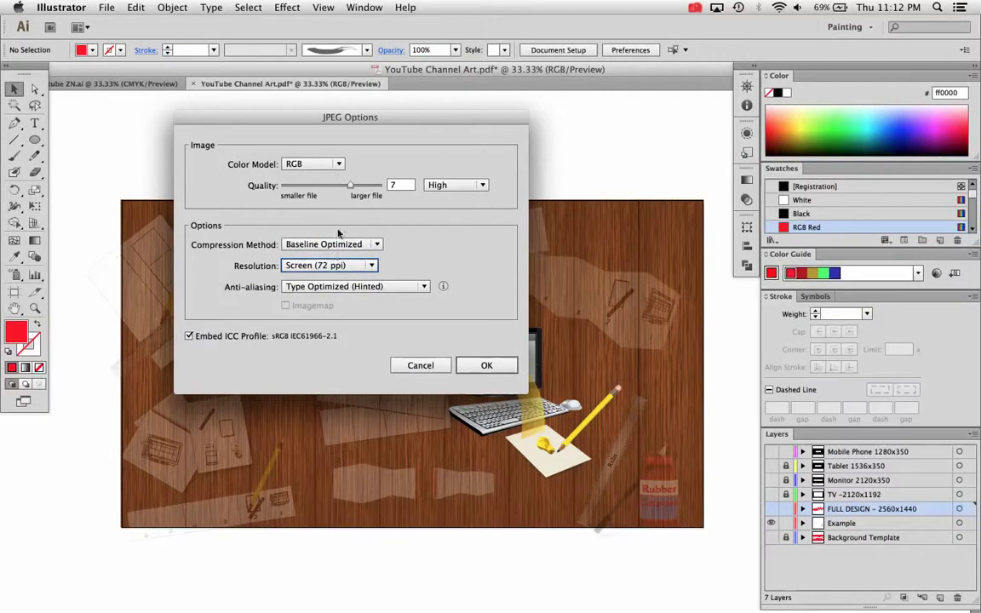
pyautogui.click(442, 184)
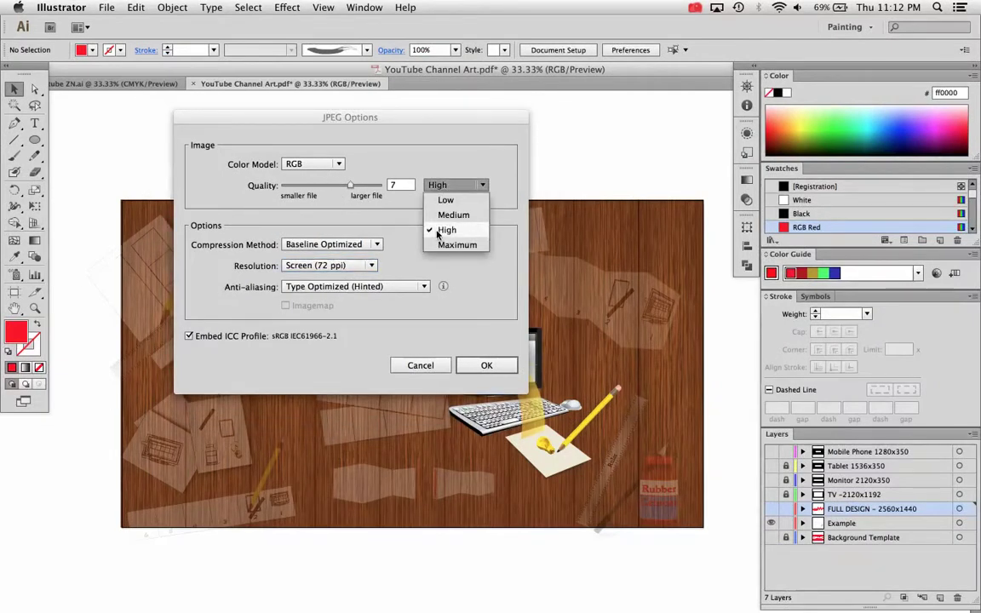
pyautogui.click(445, 277)
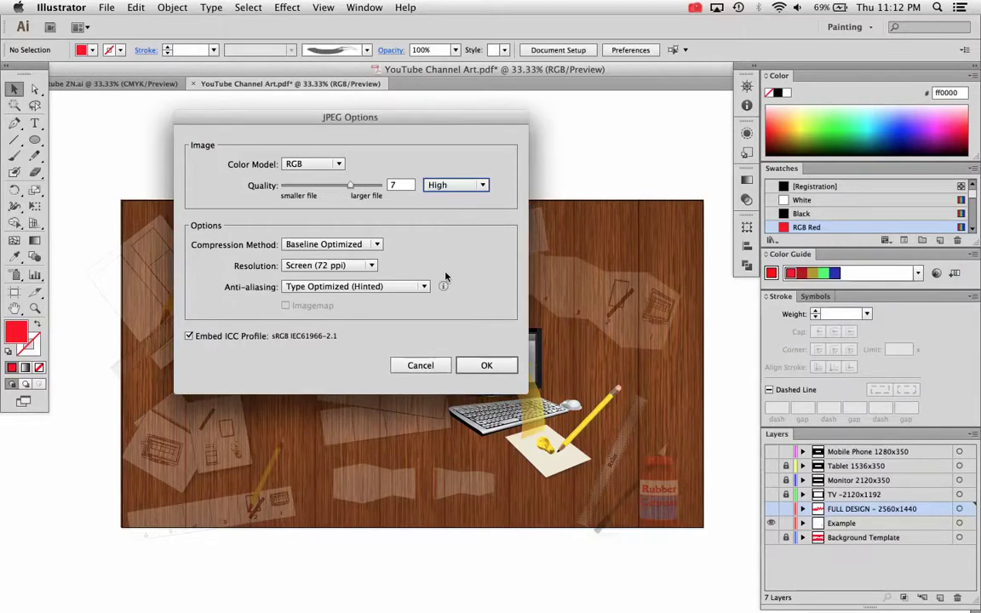
pyautogui.click(455, 186)
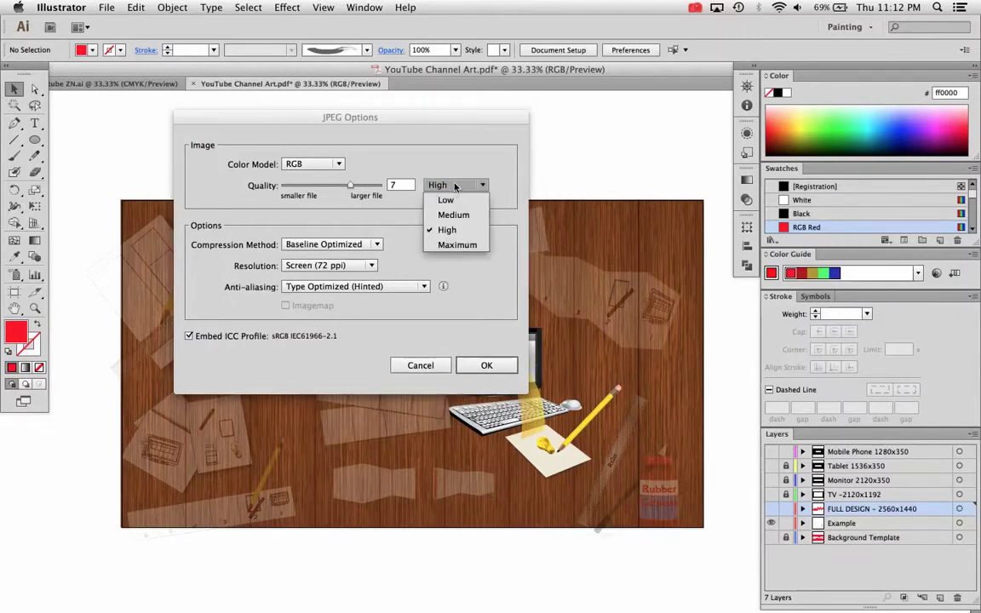
pyautogui.click(460, 169)
pyautogui.click(485, 366)
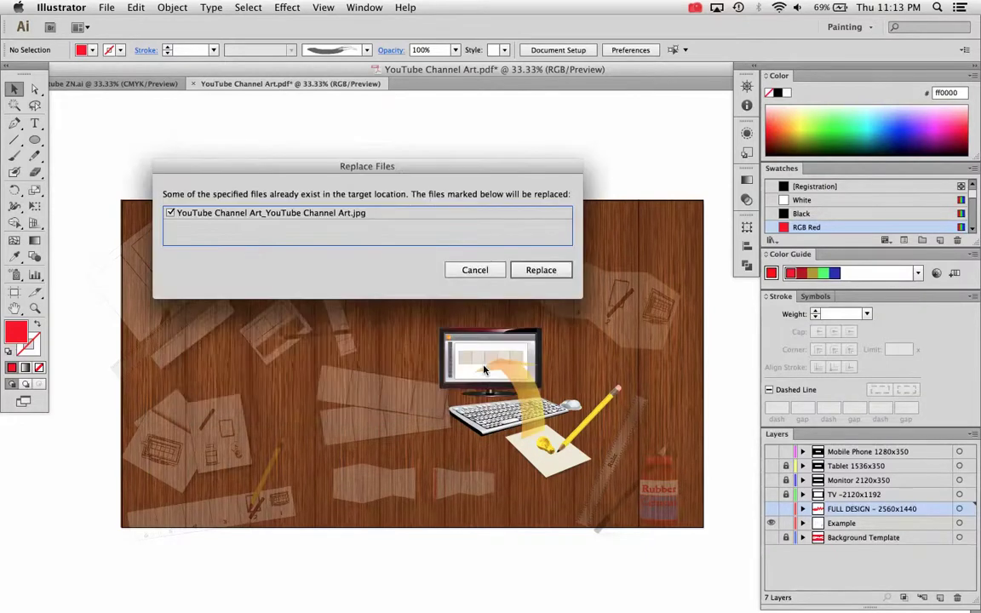
pyautogui.click(542, 270)
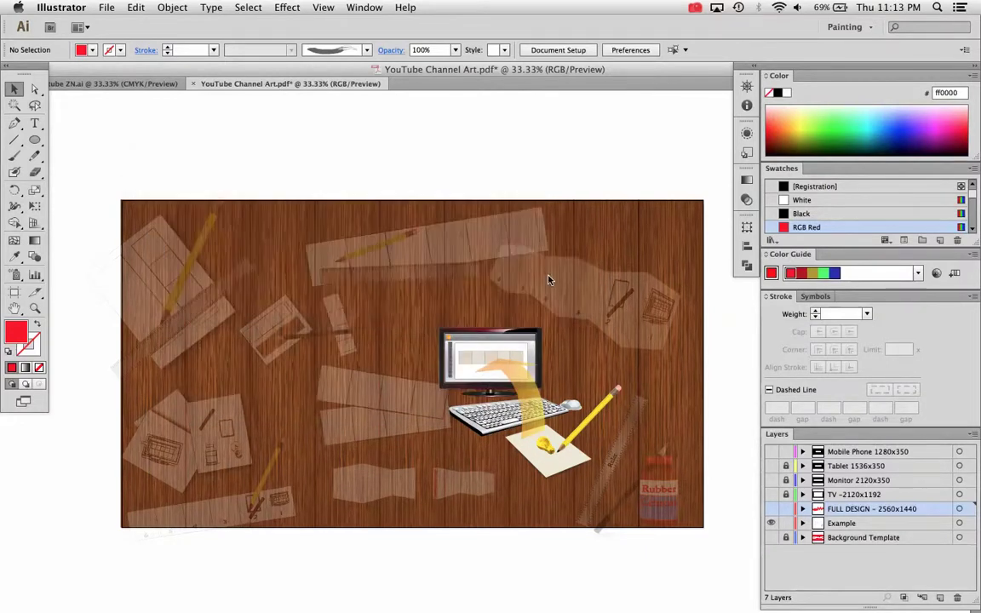
pyautogui.hotkey('ctrl', 'Right')
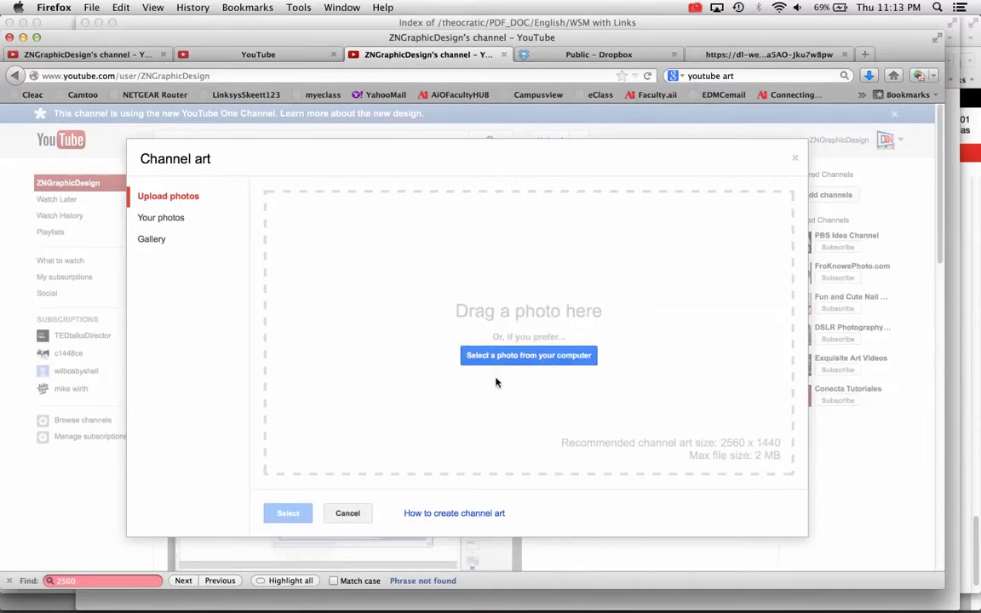
# Upload YouTube Channel Art_YouTube Channel Art.jpg as the new banner via Edit channel art
pyautogui.click(797, 163)
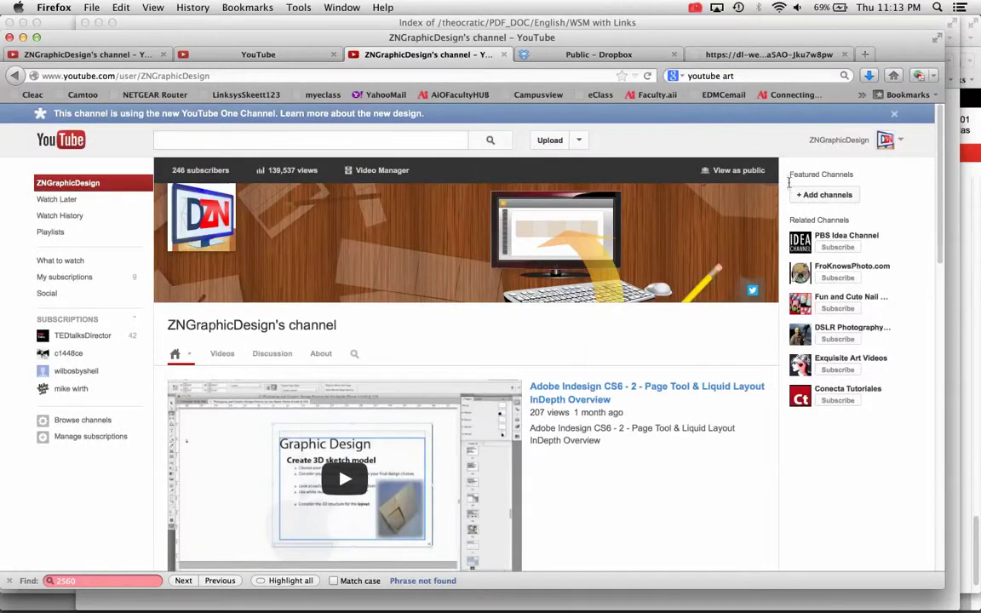
pyautogui.click(769, 198)
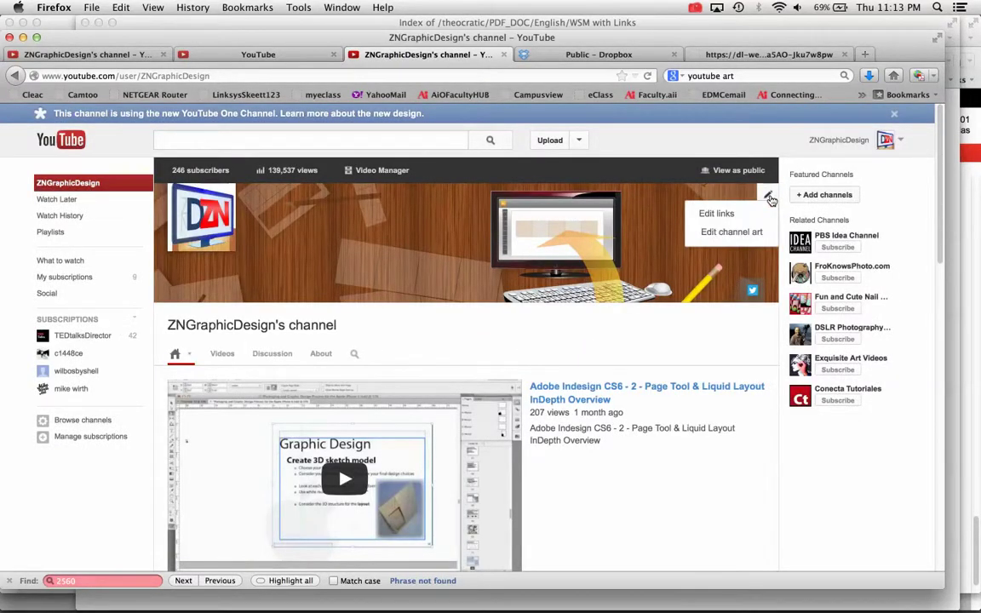
pyautogui.click(734, 232)
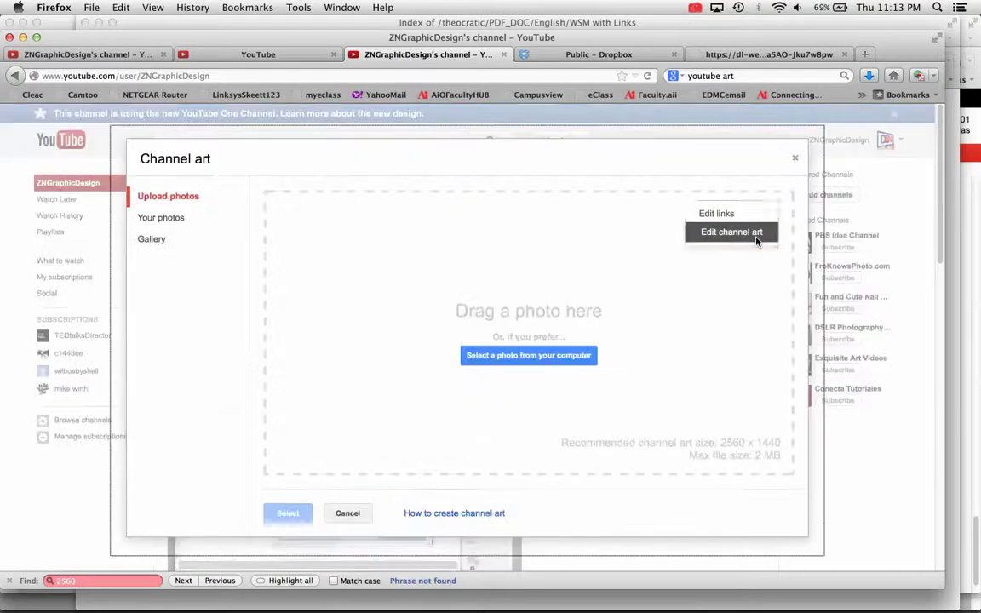
pyautogui.click(538, 361)
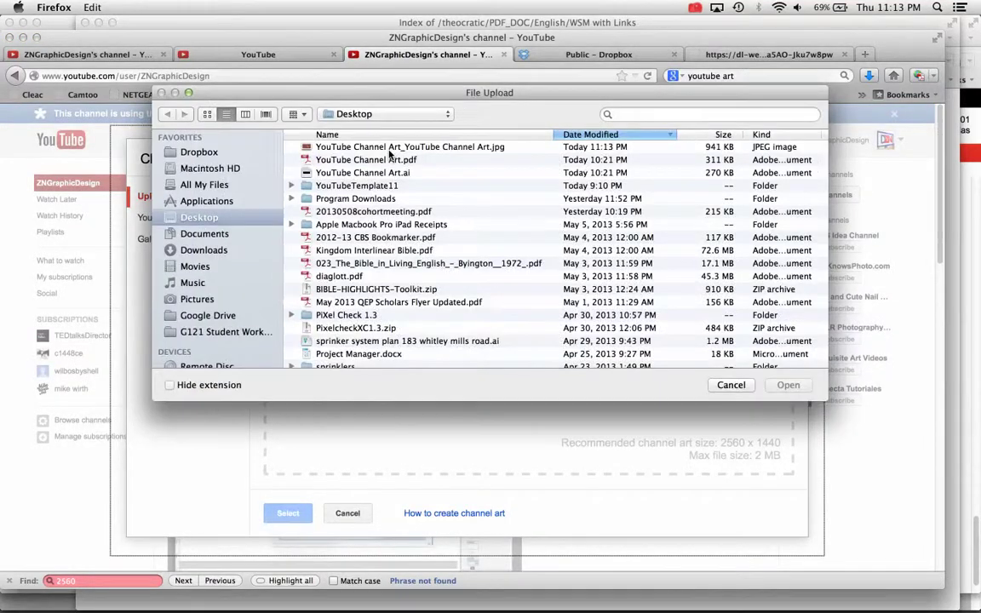
pyautogui.click(390, 148)
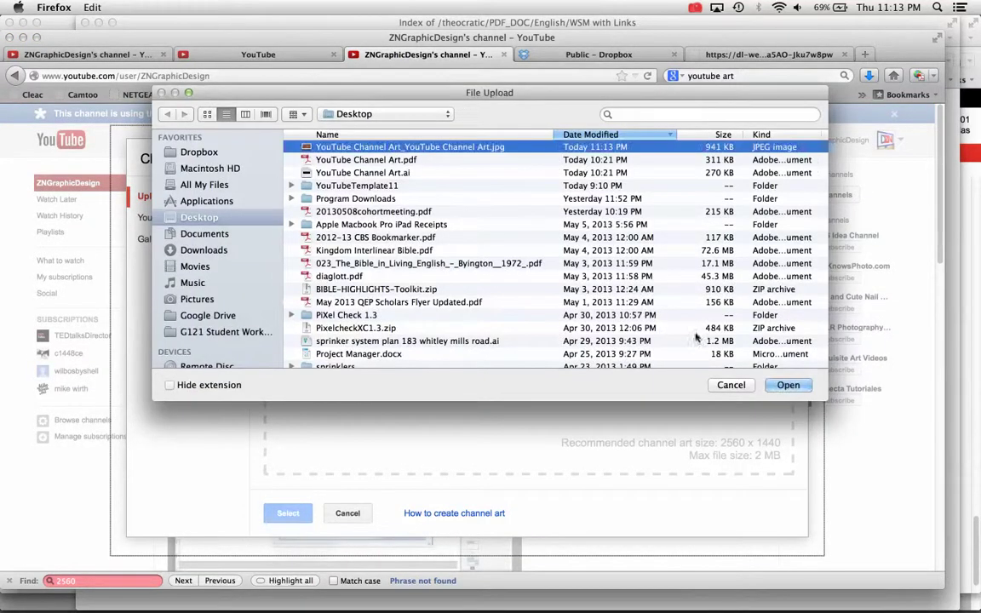
pyautogui.click(789, 386)
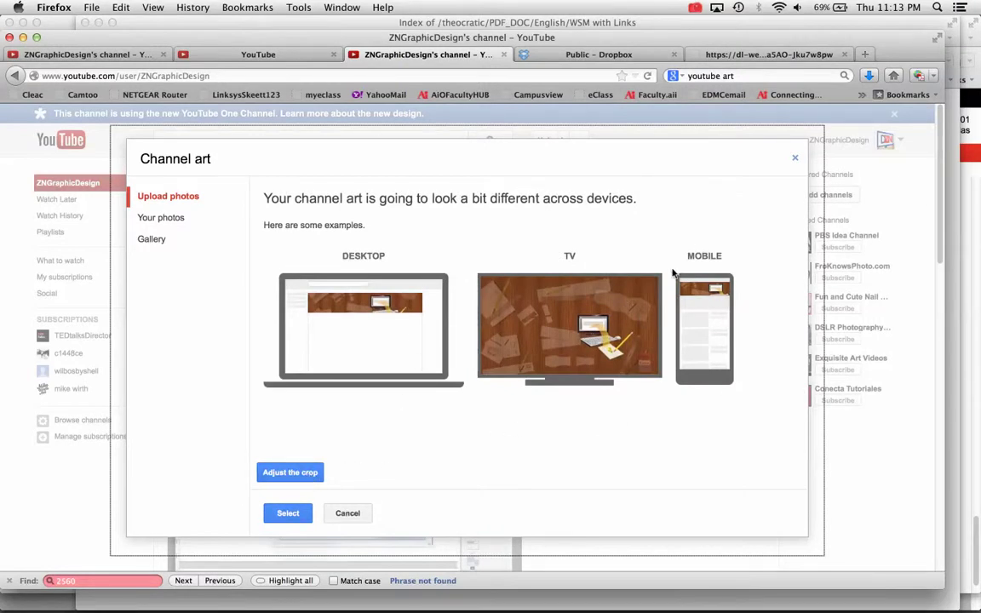
# Resize and move the crop box to frame almost the whole wood-desk image, then check device previews
pyautogui.click(274, 475)
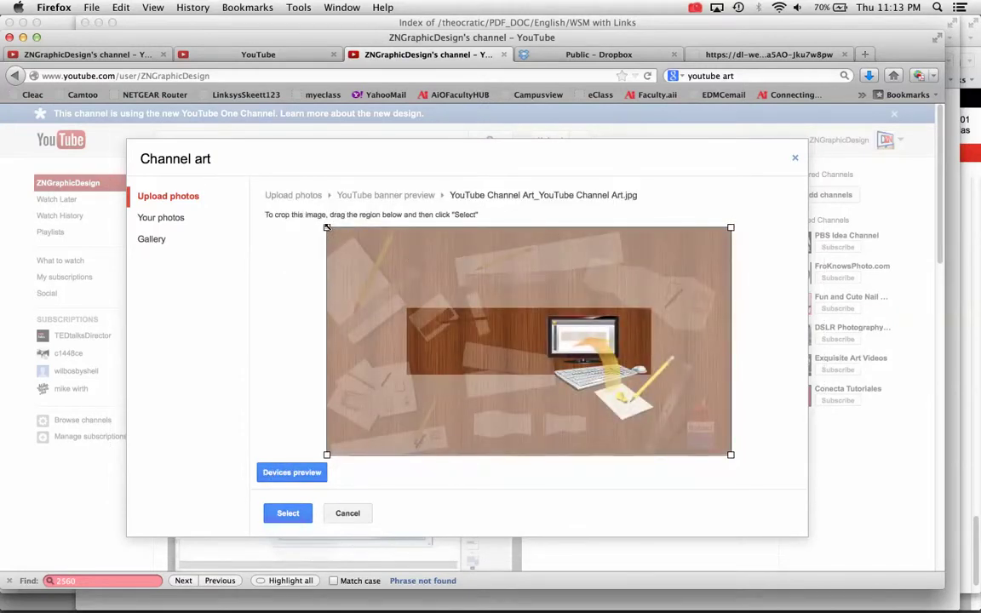
pyautogui.moveTo(327, 228); pyautogui.dragTo(395, 267)
pyautogui.moveTo(448, 326); pyautogui.dragTo(494, 333)
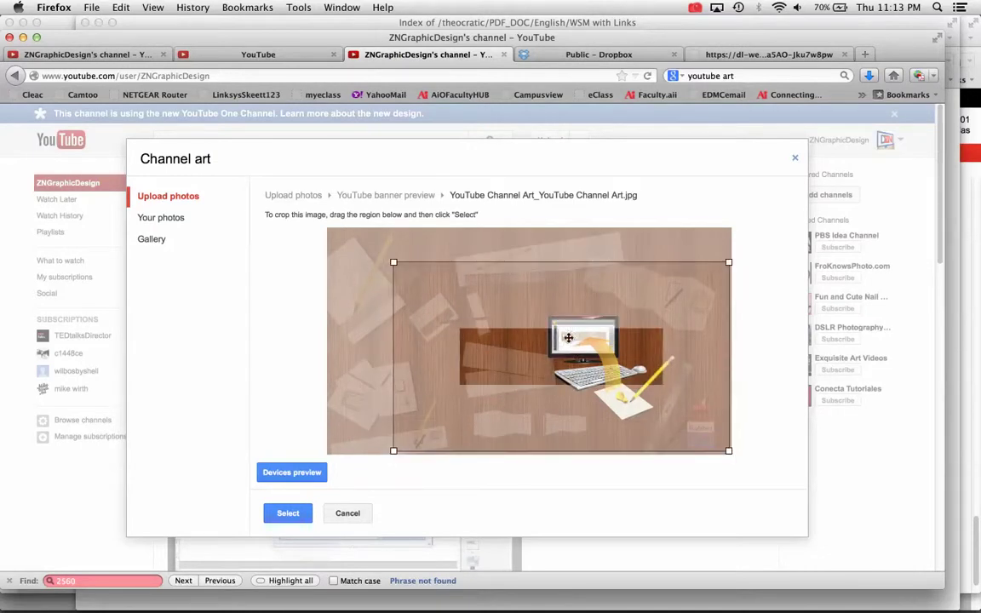
pyautogui.moveTo(631, 340); pyautogui.dragTo(549, 295)
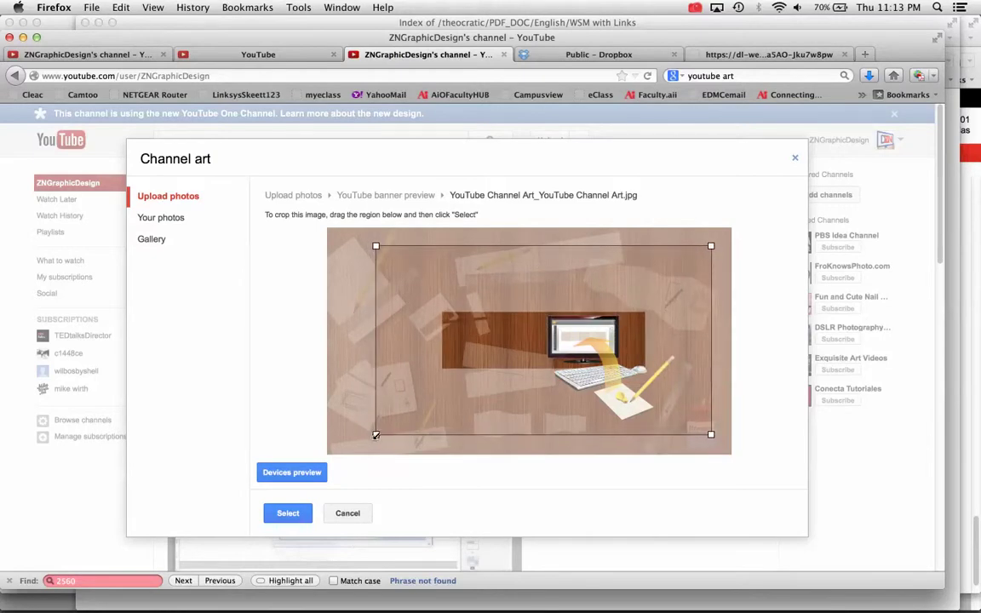
pyautogui.moveTo(376, 434); pyautogui.dragTo(340, 456)
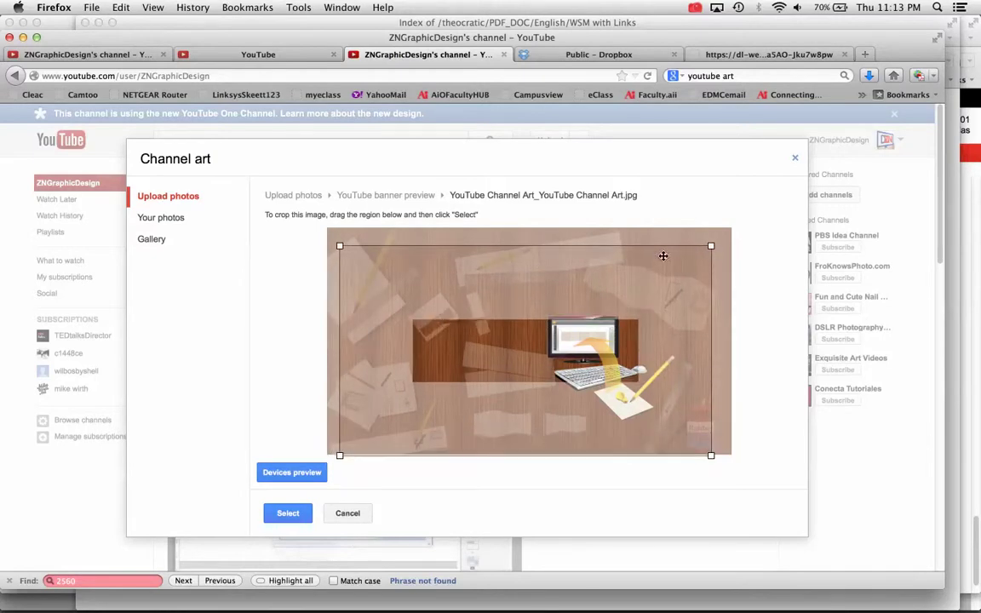
pyautogui.moveTo(714, 244); pyautogui.dragTo(745, 230)
pyautogui.moveTo(707, 272); pyautogui.dragTo(709, 276)
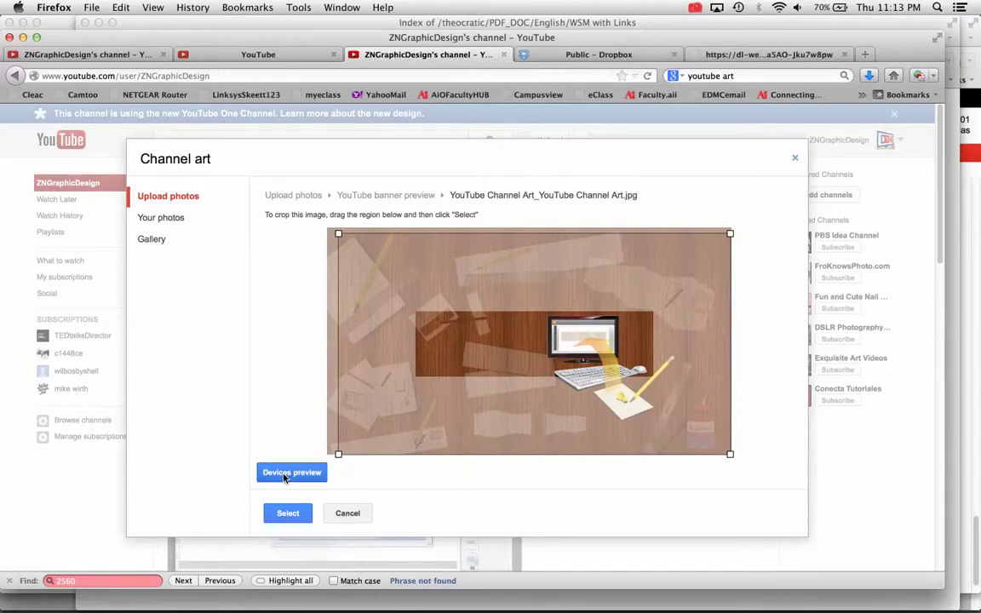
pyautogui.click(285, 474)
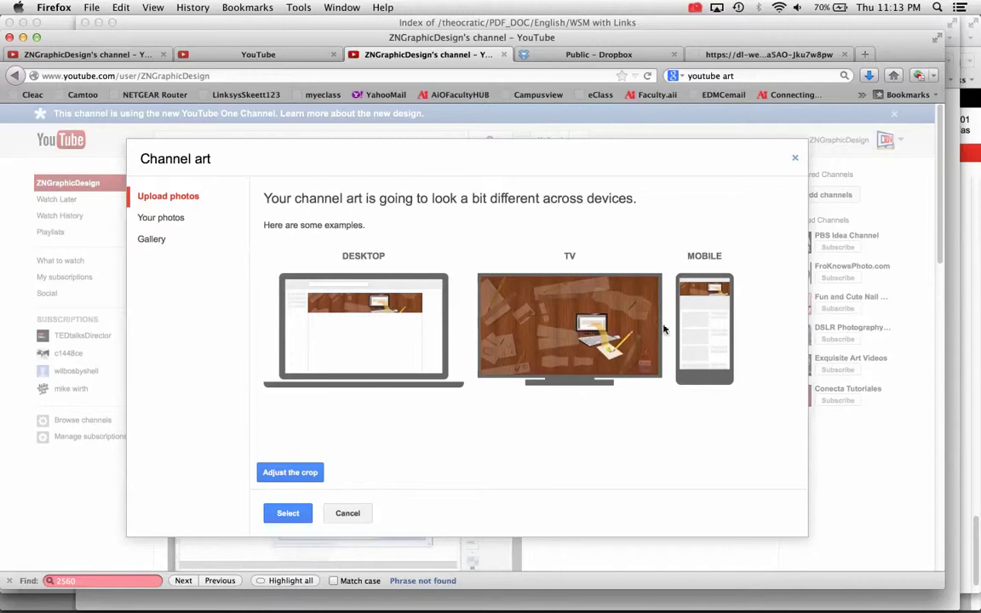
# Save the cropped wood-desk image as the channel banner with Select
pyautogui.click(288, 513)
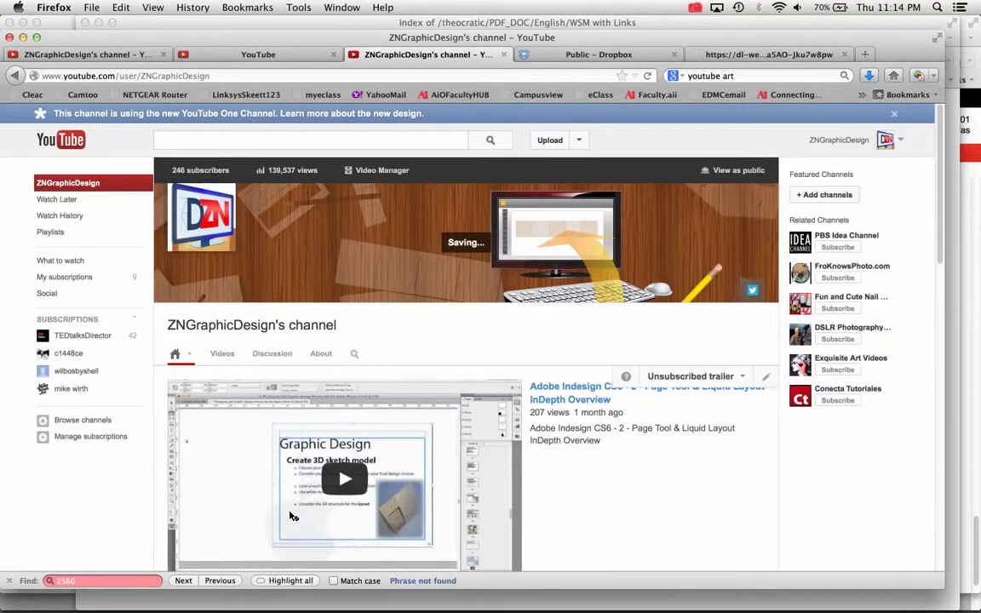